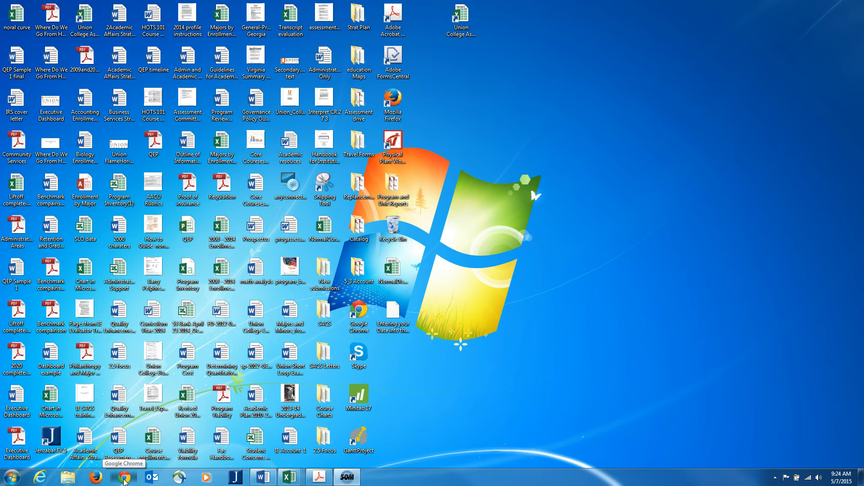
# Step: Open Google Chrome, and bring up the Criminal Justice Assessment Plan and Report in Adobe Acrobat to view its title
pyautogui.click(125, 478)
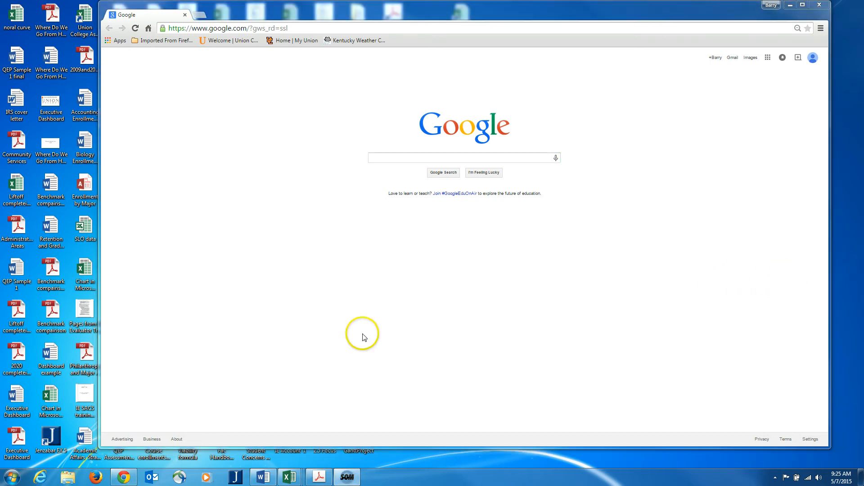
pyautogui.click(319, 478)
pyautogui.click(319, 478)
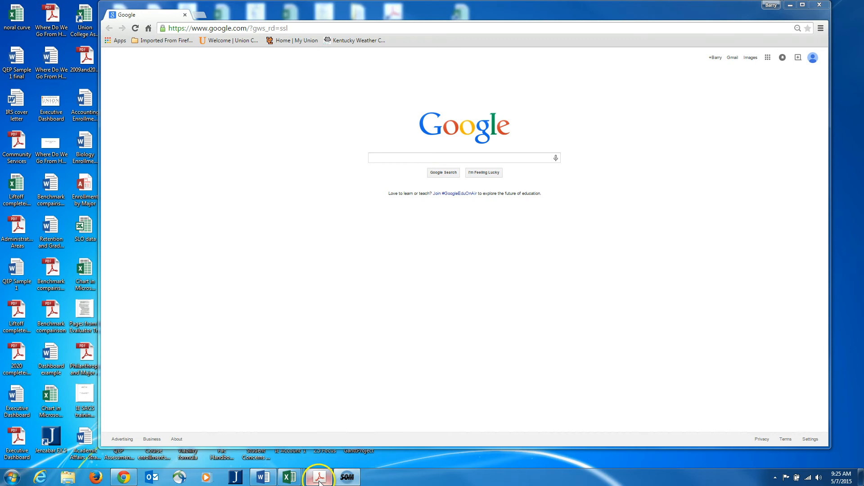
pyautogui.moveTo(480, 25); pyautogui.dragTo(451, 12)
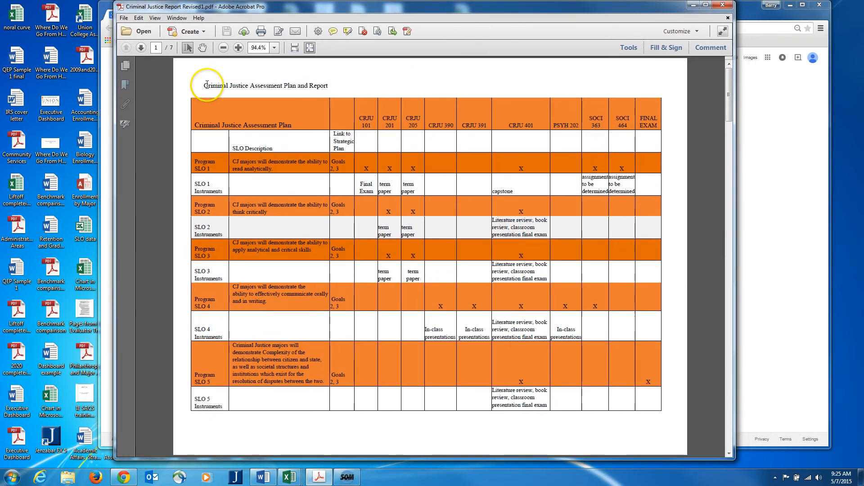
pyautogui.moveTo(201, 86); pyautogui.dragTo(333, 86)
pyautogui.click(363, 88)
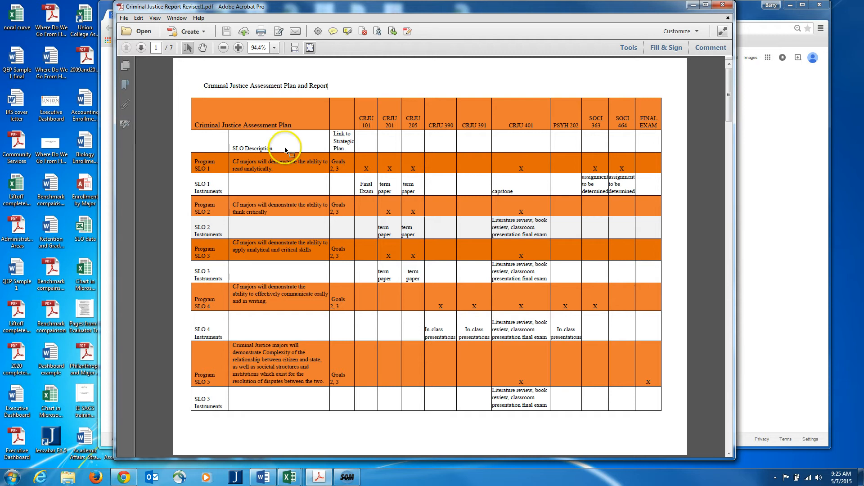
# Step: Switch to Excel and view the Liberal Education Outcomes Mapping Chart workbook
pyautogui.moveTo(287, 481)
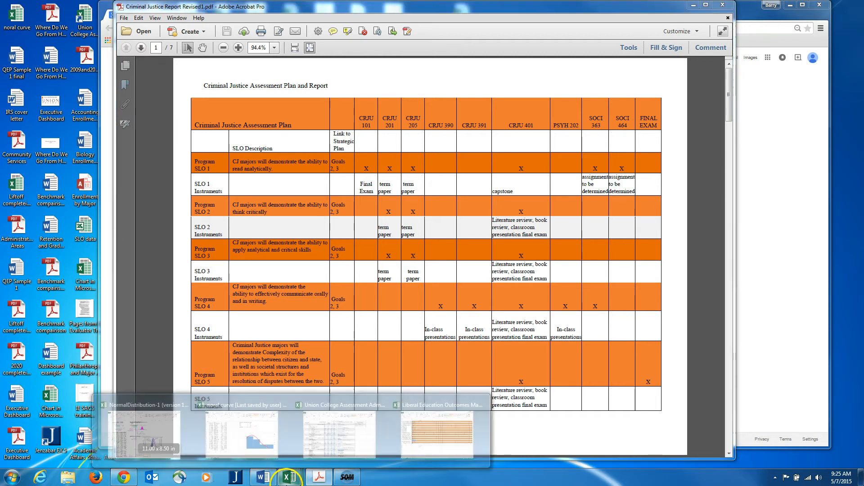
pyautogui.click(414, 434)
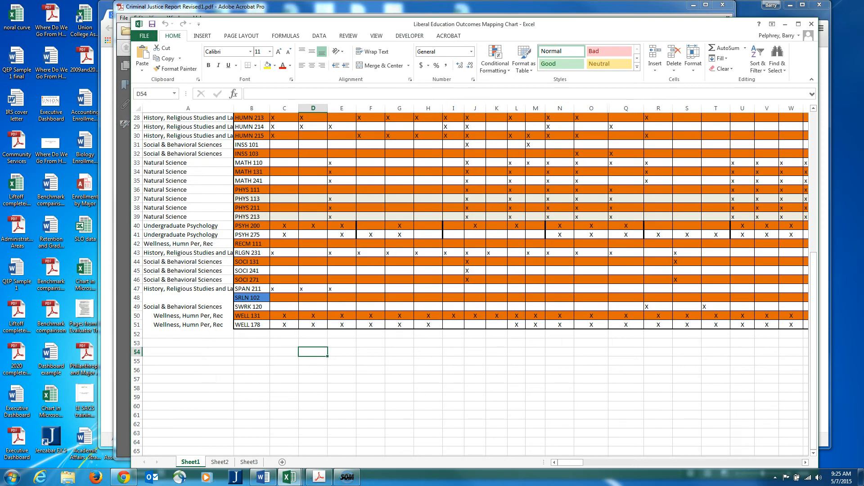
pyautogui.moveTo(535, 28); pyautogui.dragTo(497, 17)
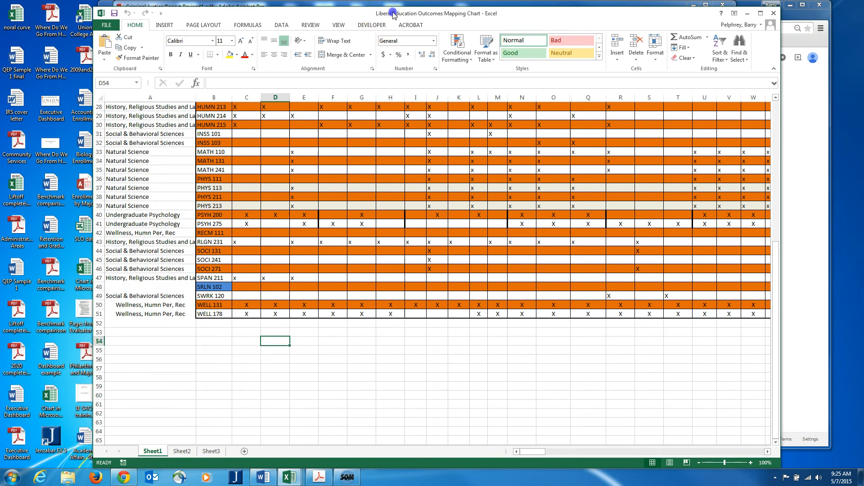
pyautogui.moveTo(393, 13); pyautogui.dragTo(412, 14)
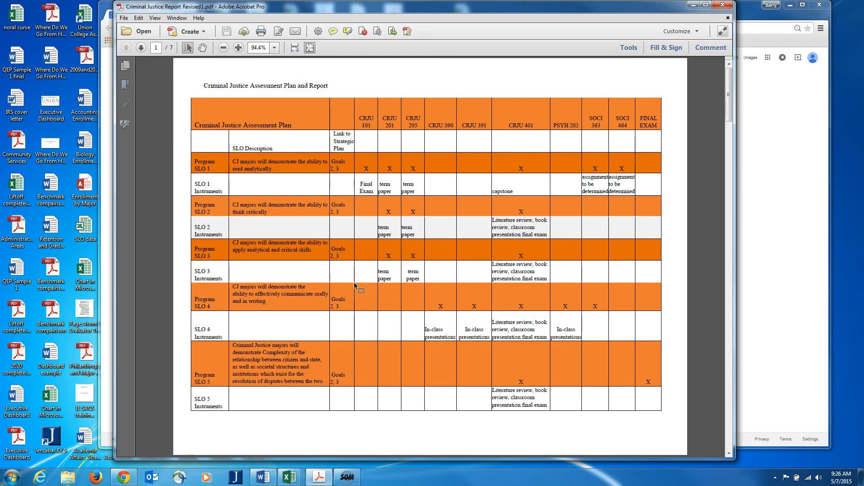
pyautogui.moveTo(289, 477)
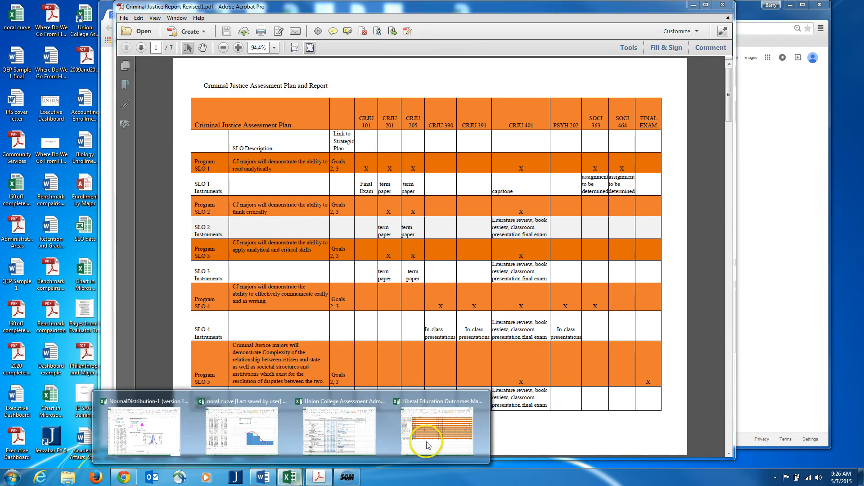
pyautogui.click(427, 445)
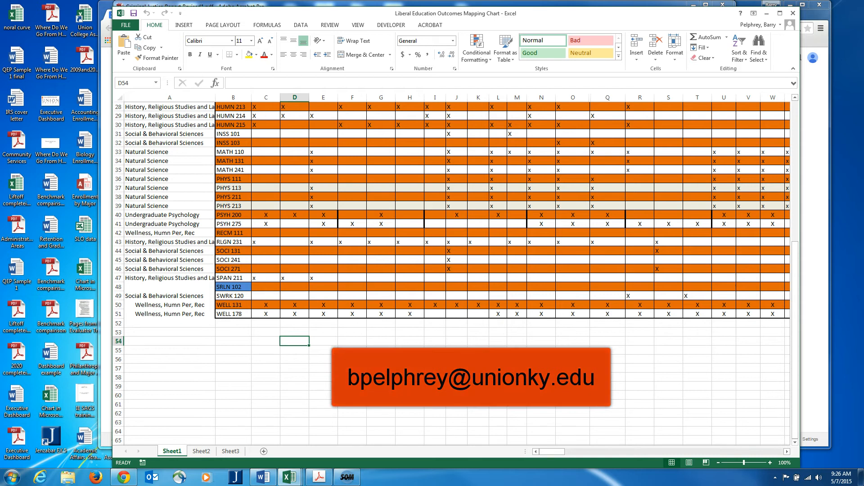
# Step: Switch to Chrome, open the bookmarked Union College website, and go to the Faculty/Staff Logins
pyautogui.hotkey('alt', 'p')
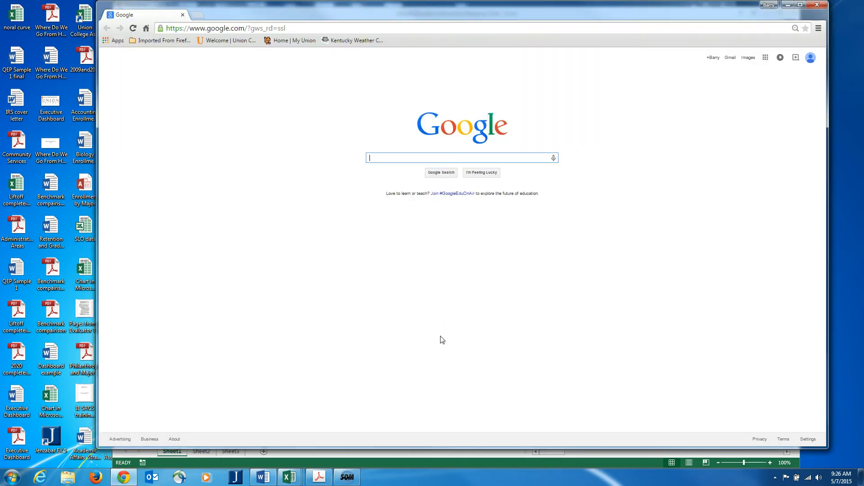
pyautogui.click(222, 41)
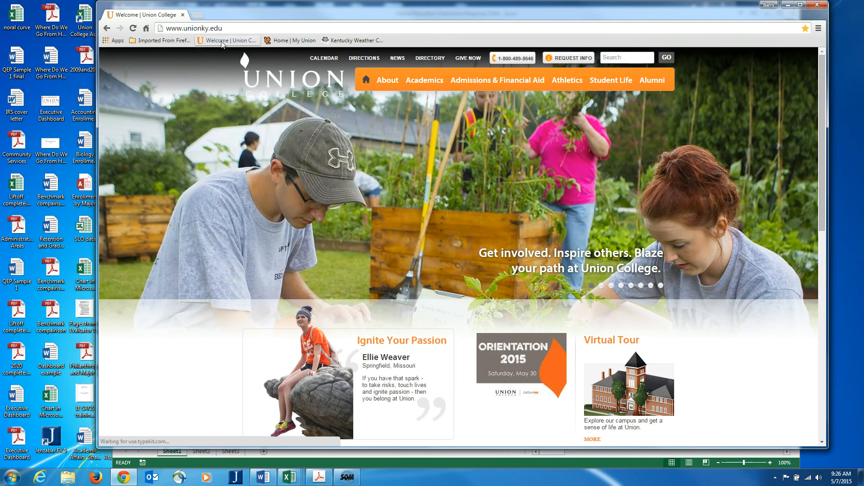
pyautogui.scroll(-4, 463, 180)
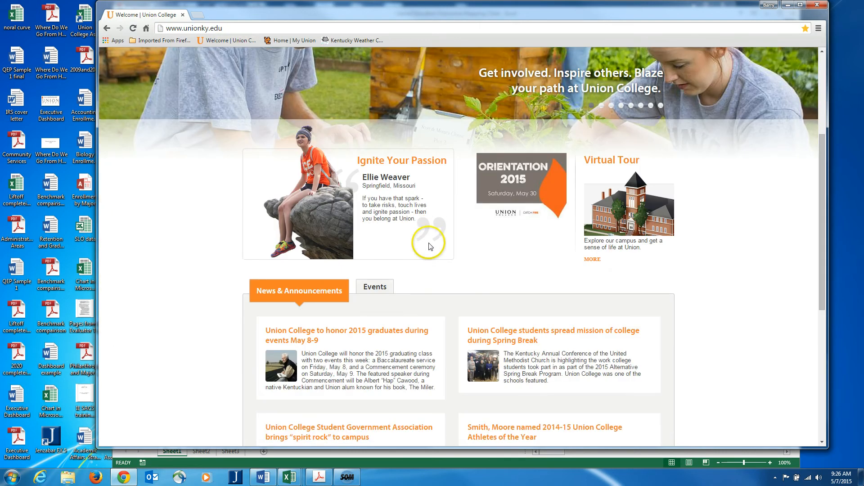
pyautogui.scroll(-6, 428, 246)
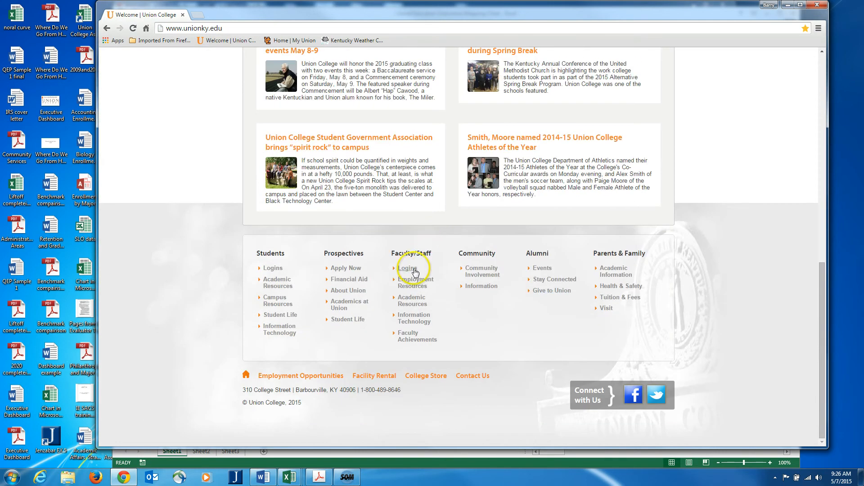
pyautogui.click(415, 272)
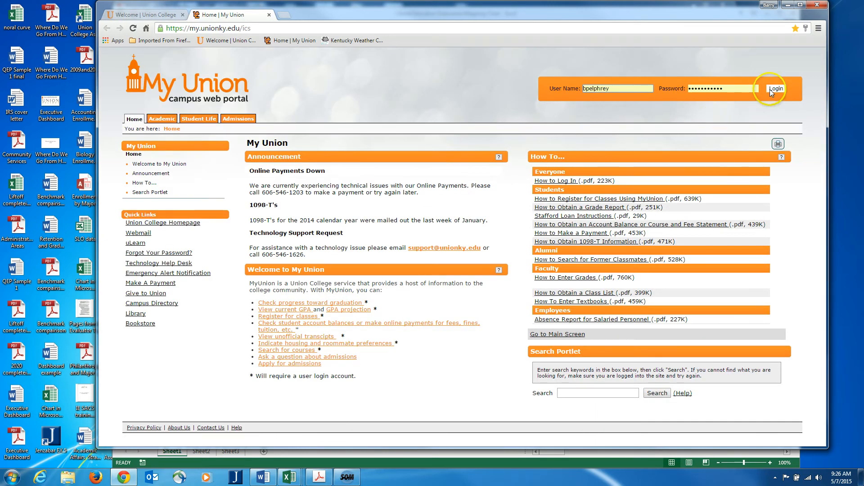
# Step: Log in to the My Union portal with the saved credentials and open the Program SLOS Assessment in the Academic section
pyautogui.click(772, 90)
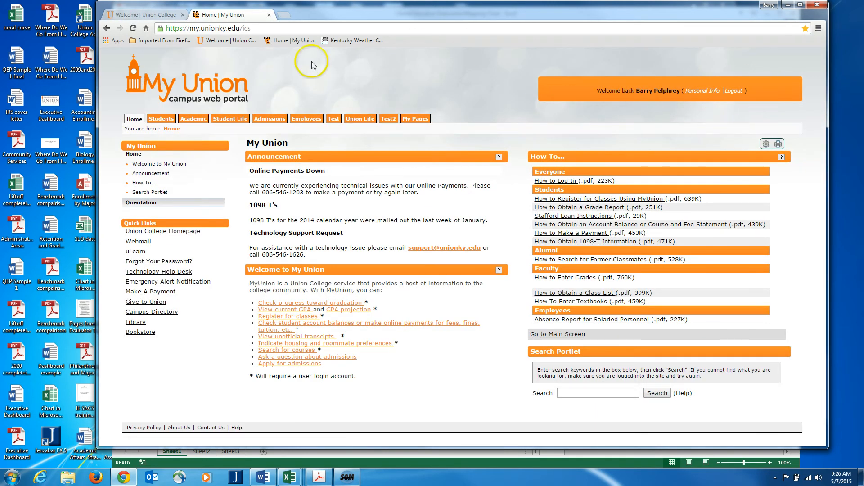
pyautogui.click(191, 120)
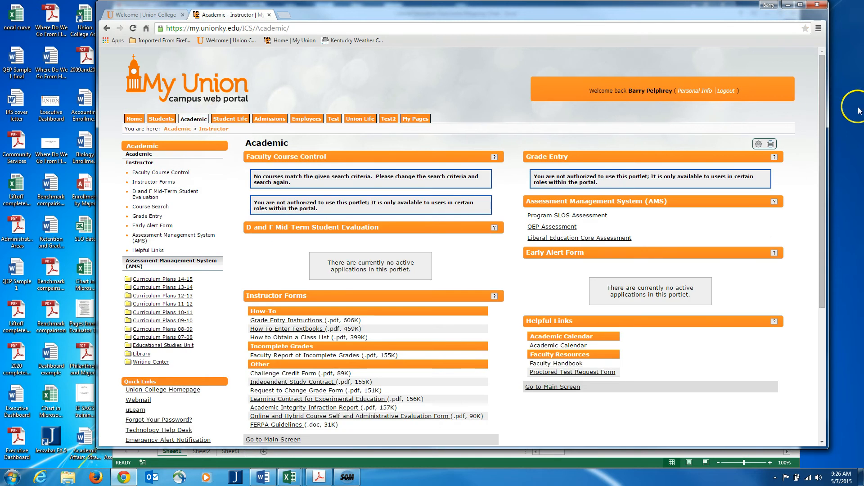
pyautogui.click(566, 218)
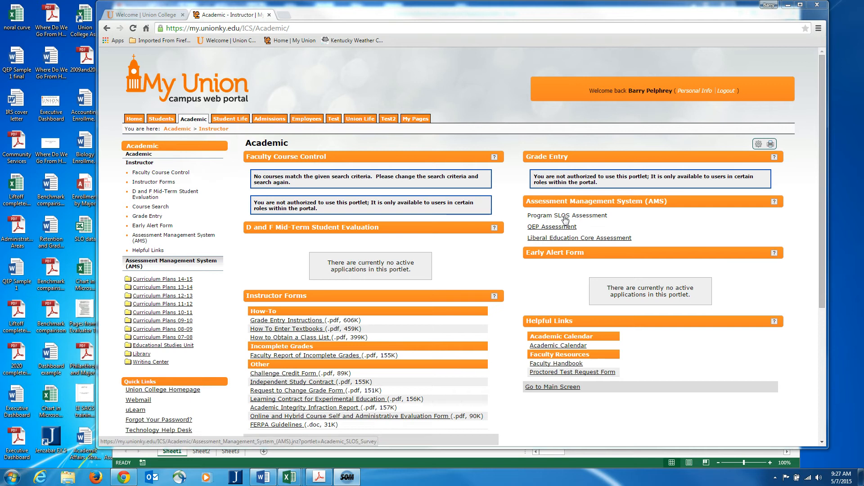
pyautogui.click(566, 218)
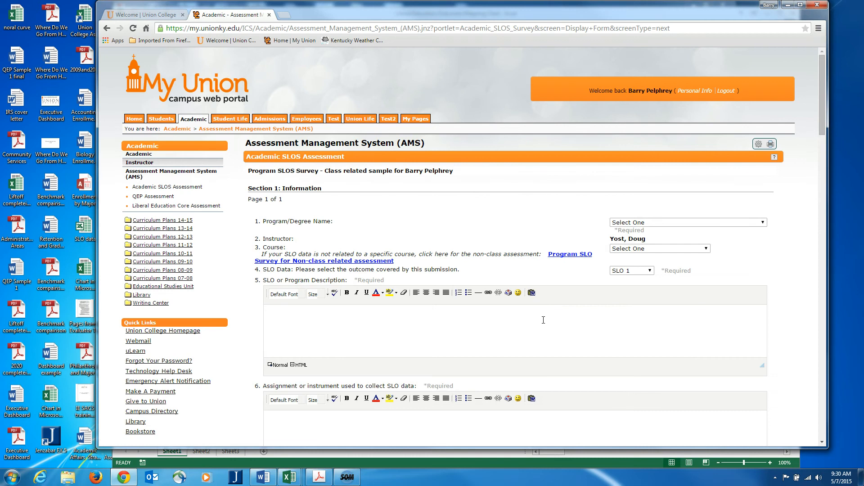
# Step: Set the survey's Program/Degree Name to Business Administration and its Course to 2014-15 Spring - BUAD 151 B
pyautogui.click(762, 222)
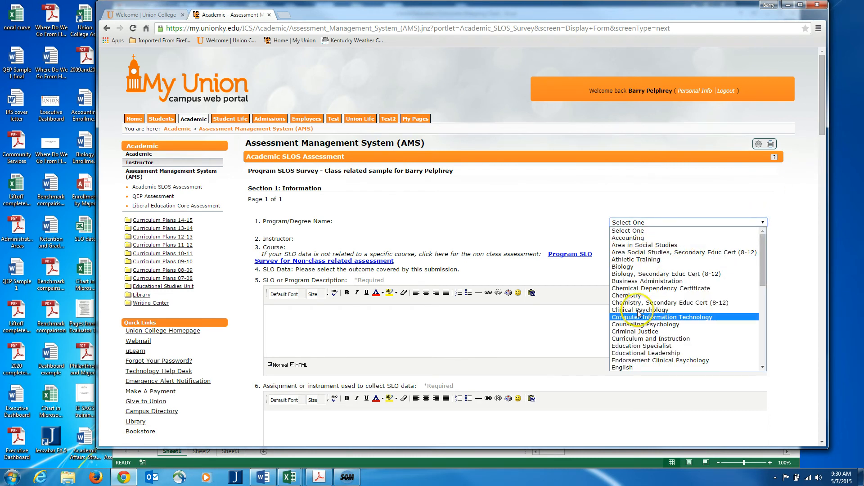
pyautogui.click(631, 282)
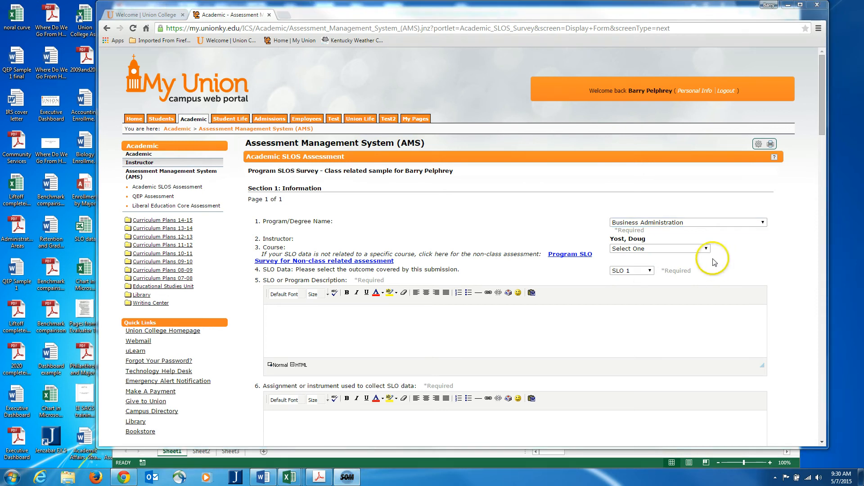
pyautogui.click(706, 249)
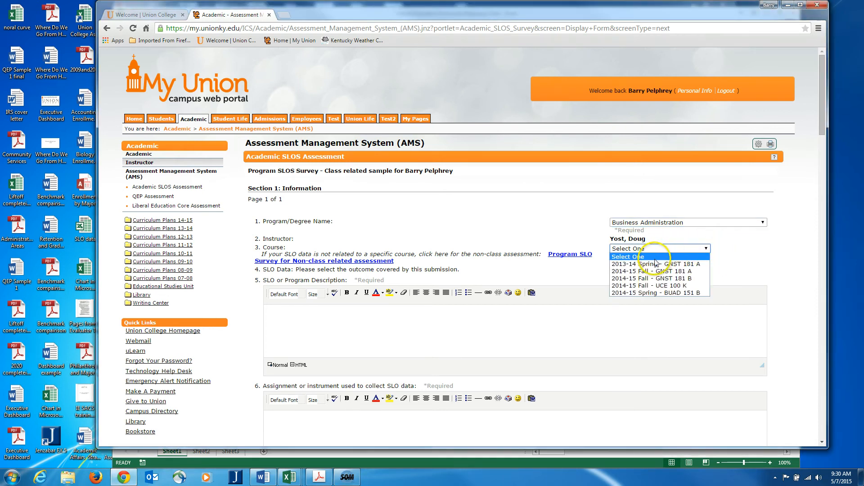
pyautogui.click(647, 293)
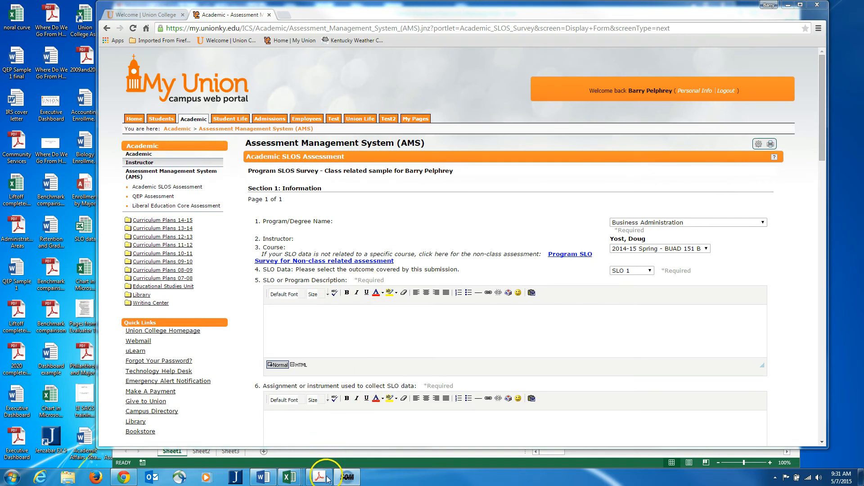
# Step: Check the Liberal Education Outcomes Mapping Chart in Excel and return to the assessment form
pyautogui.moveTo(300, 478)
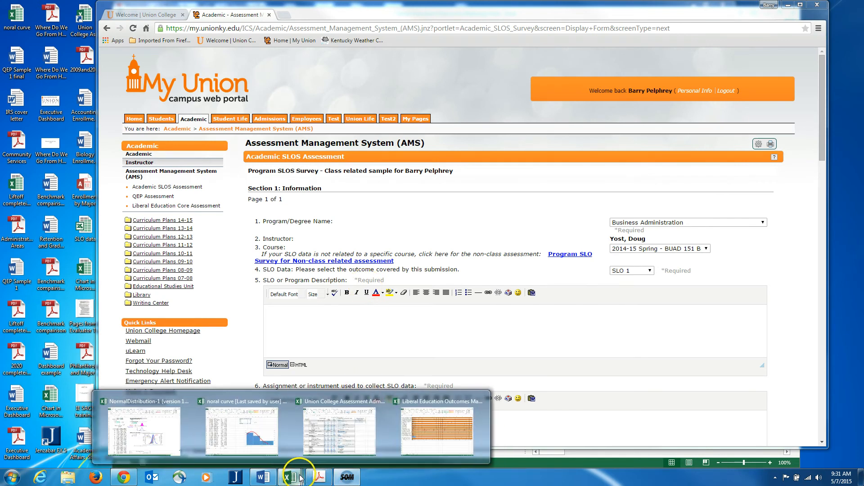
pyautogui.click(413, 439)
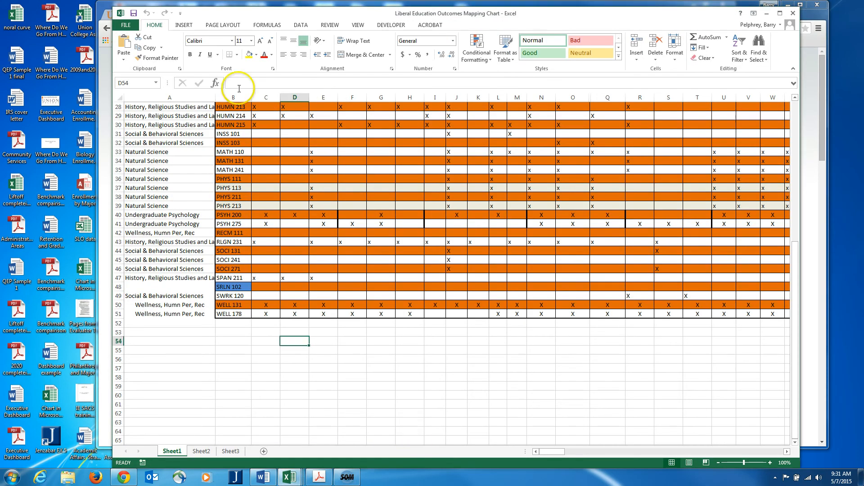
pyautogui.click(766, 15)
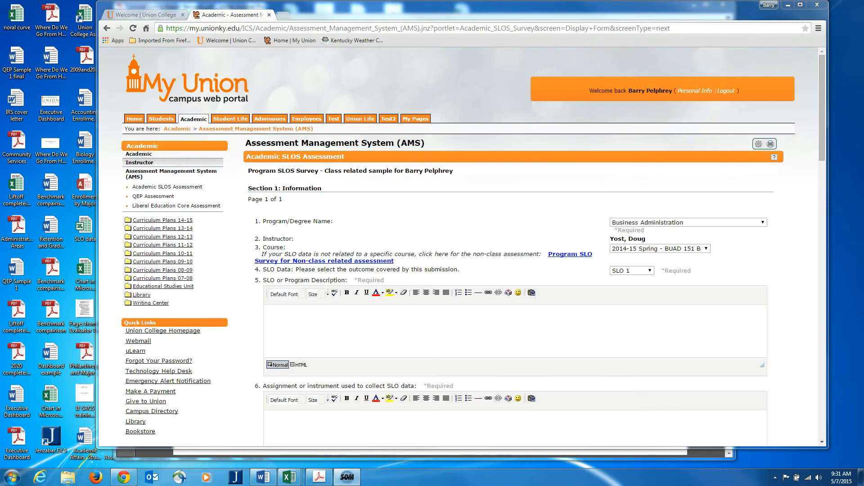
# Step: Select SLO 1 as the outcome covered by this submission in the SLO Data question
pyautogui.click(507, 238)
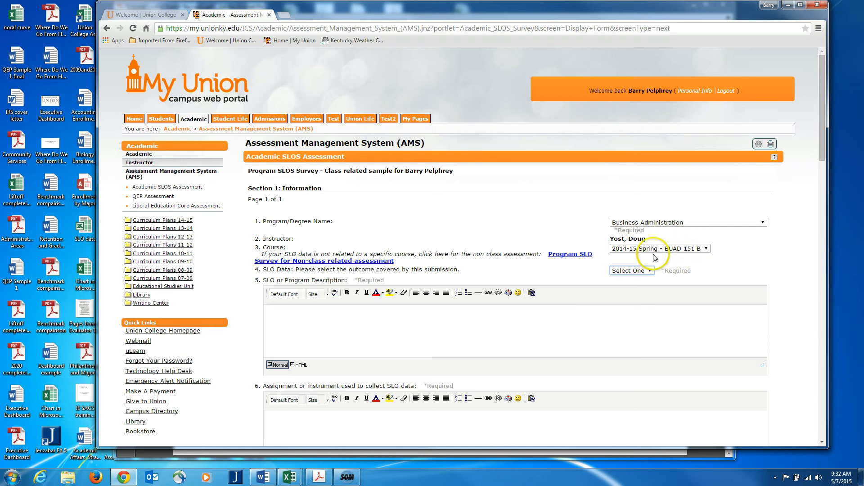
pyautogui.click(648, 271)
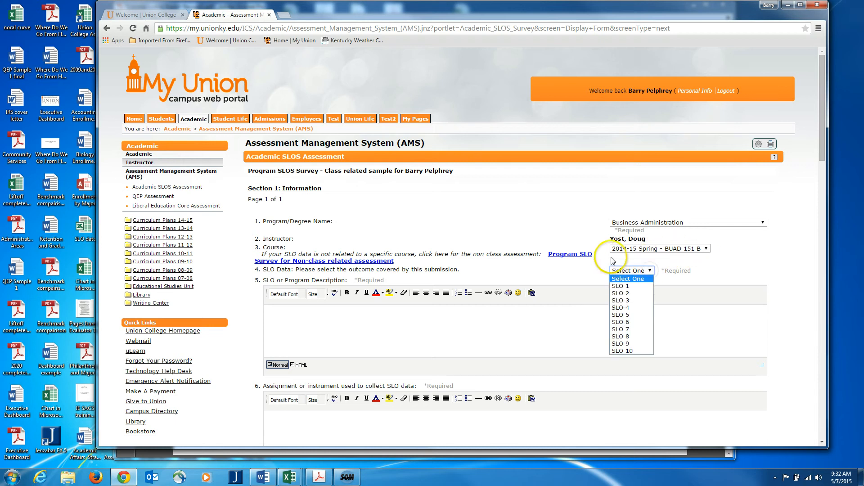
pyautogui.click(620, 287)
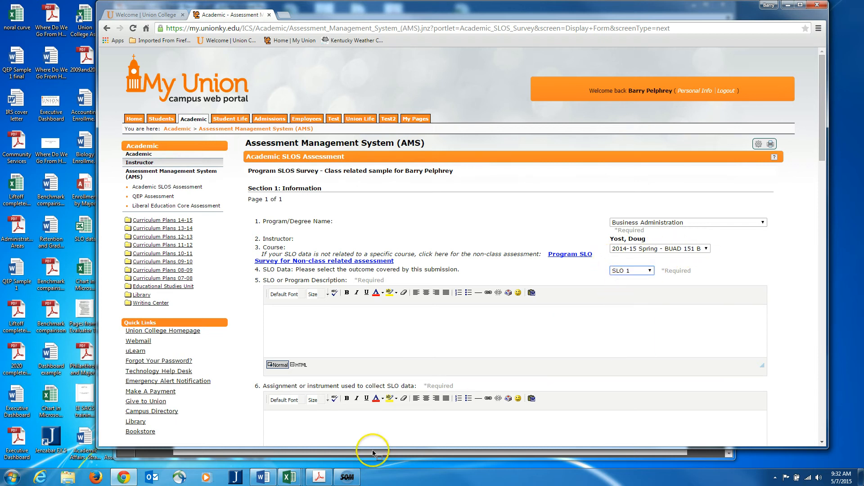
# Step: Examine the SLO descriptions and course columns in the Criminal Justice assessment plan in Acrobat, and return to the form
pyautogui.click(319, 477)
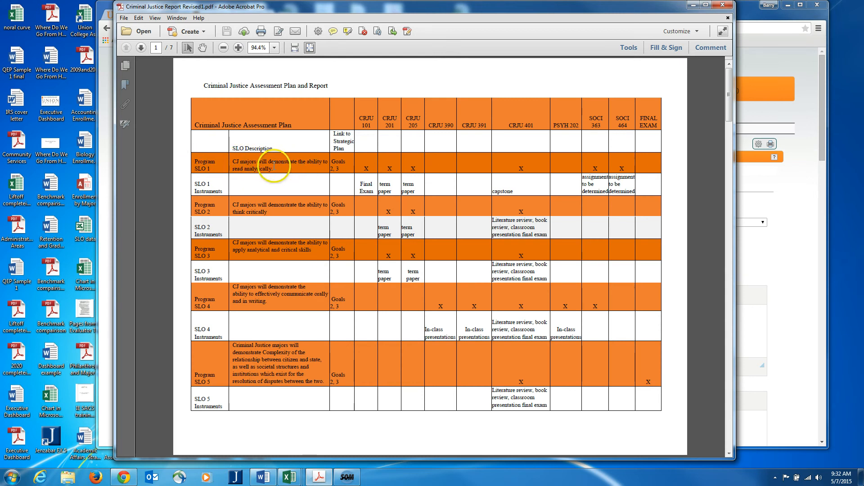
pyautogui.moveTo(359, 119); pyautogui.dragTo(643, 120)
pyautogui.click(561, 112)
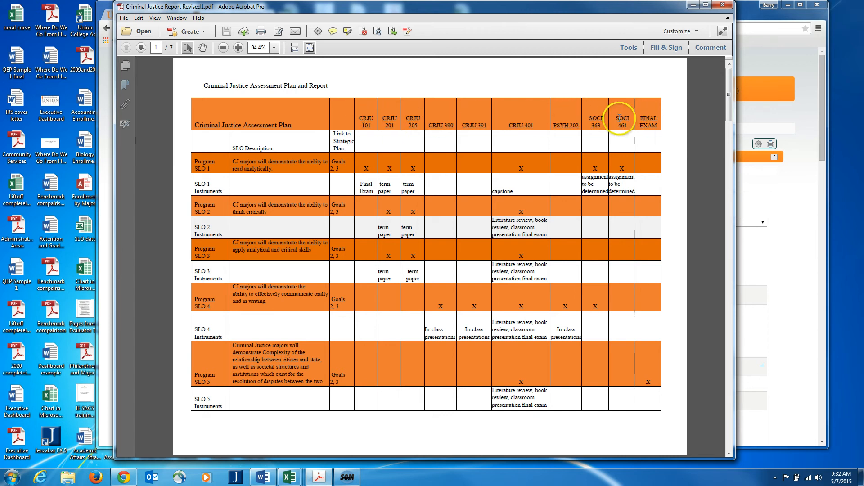
pyautogui.click(754, 58)
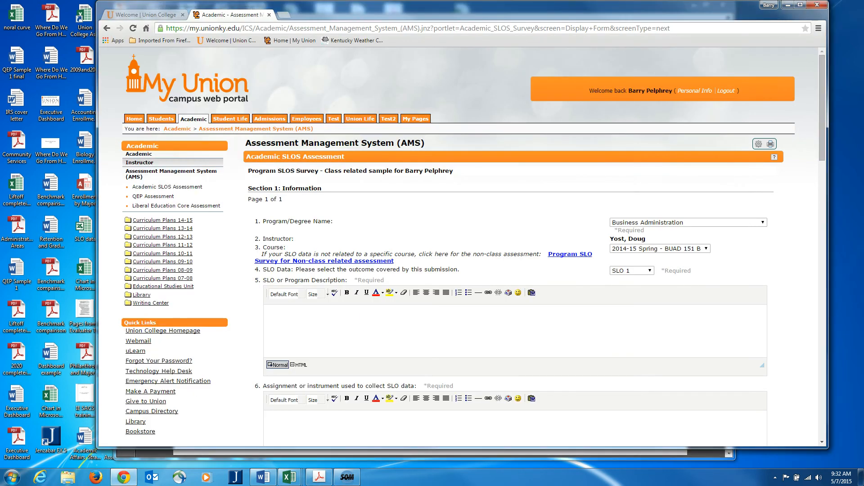
# Step: Copy the Program SLO 1 description, "CJ majors will demonstrate the ability to read analytically.", from the Criminal Justice assessment plan in Acrobat
pyautogui.click(380, 317)
pyautogui.moveTo(323, 480)
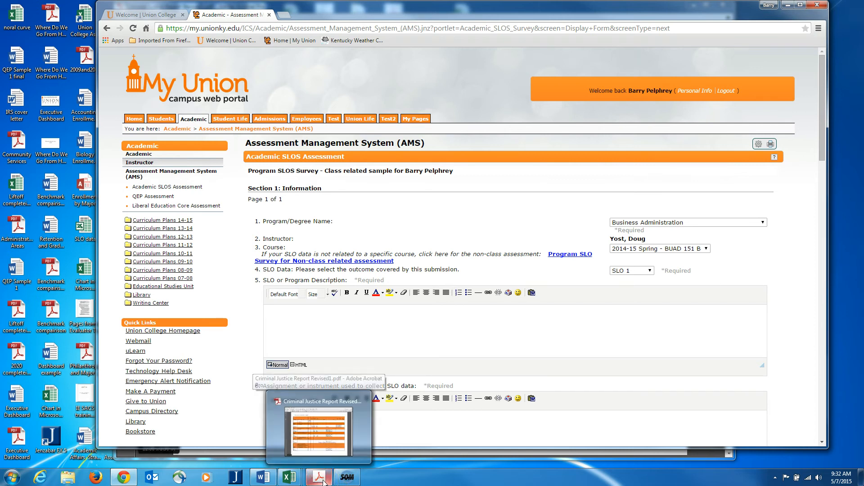
pyautogui.click(323, 480)
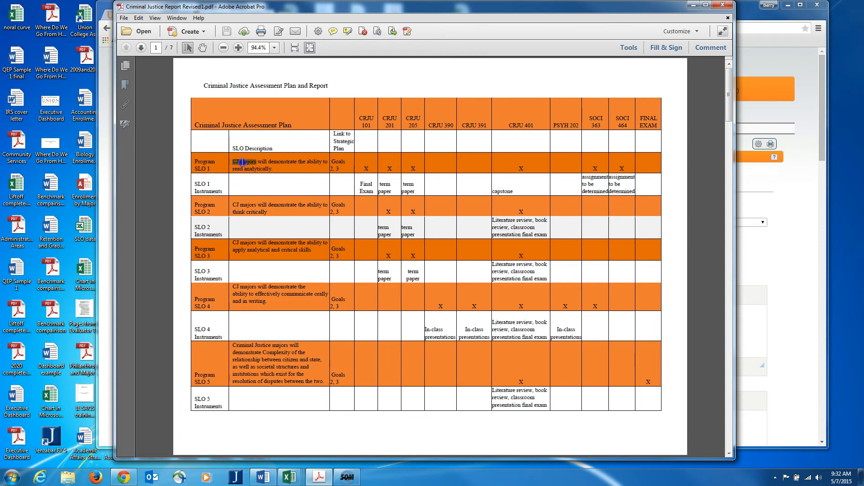
pyautogui.moveTo(232, 161); pyautogui.dragTo(268, 167)
pyautogui.rightClick(264, 165)
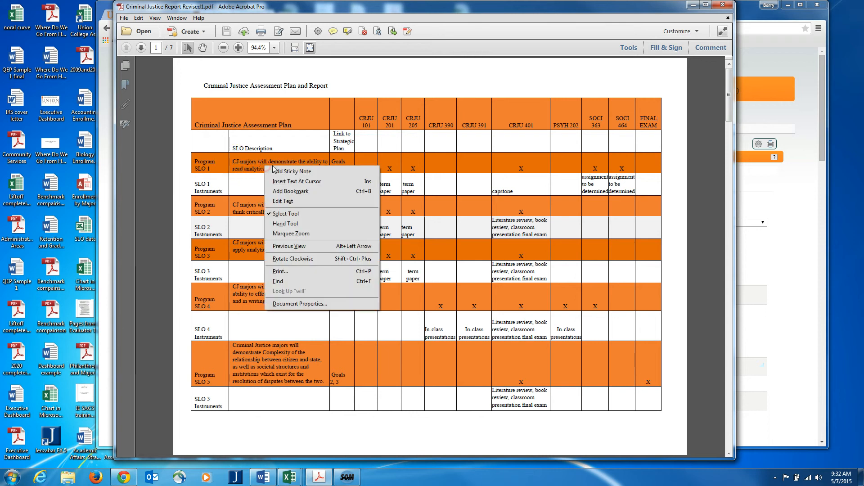
pyautogui.click(256, 163)
pyautogui.moveTo(278, 169); pyautogui.dragTo(241, 161)
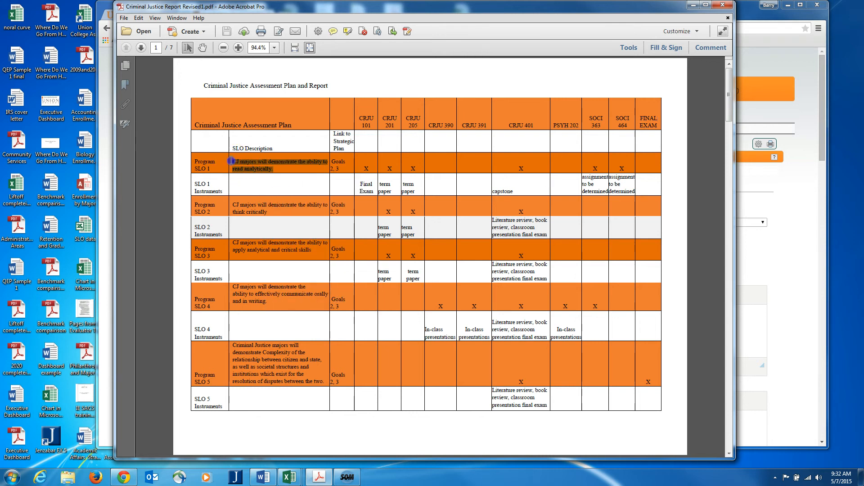
pyautogui.rightClick(238, 166)
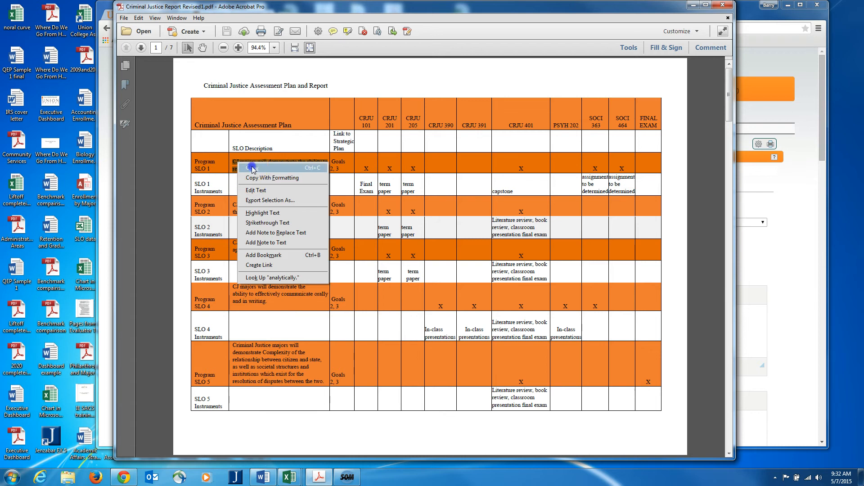
pyautogui.click(245, 167)
# Step: Return to the assessment form and paste the copied description as plain text into the SLO or Program Description answer
pyautogui.click(693, 5)
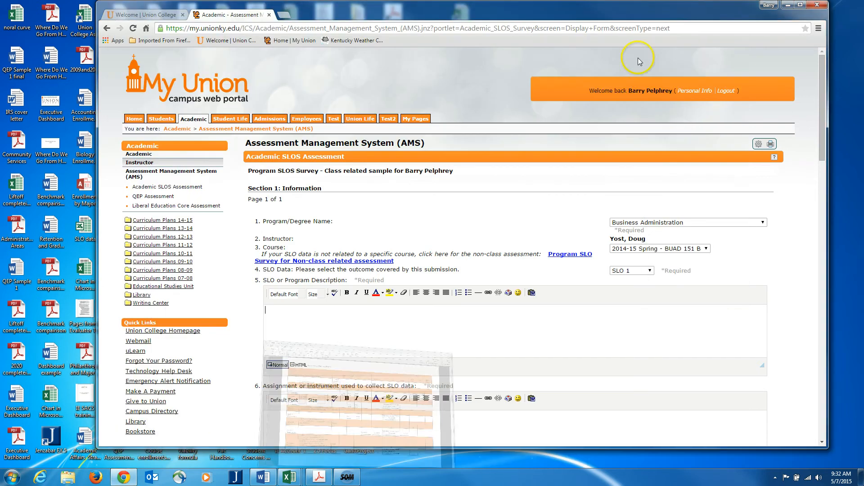
pyautogui.click(270, 313)
pyautogui.rightClick(270, 313)
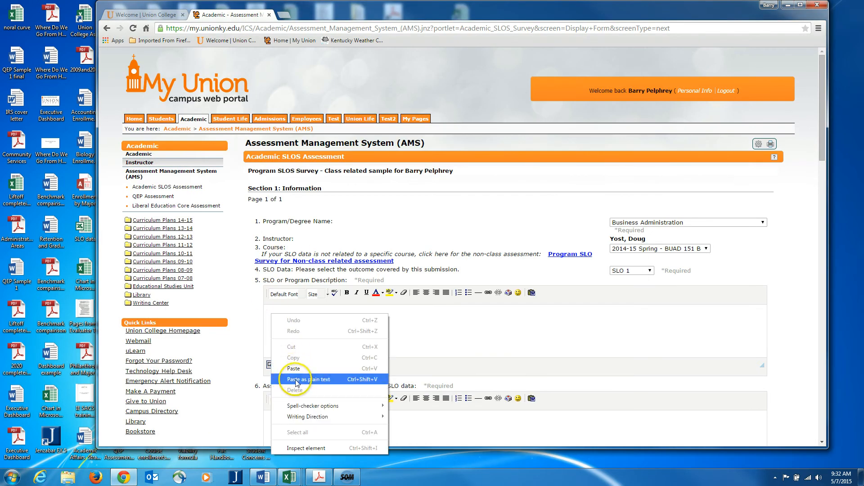
pyautogui.click(295, 382)
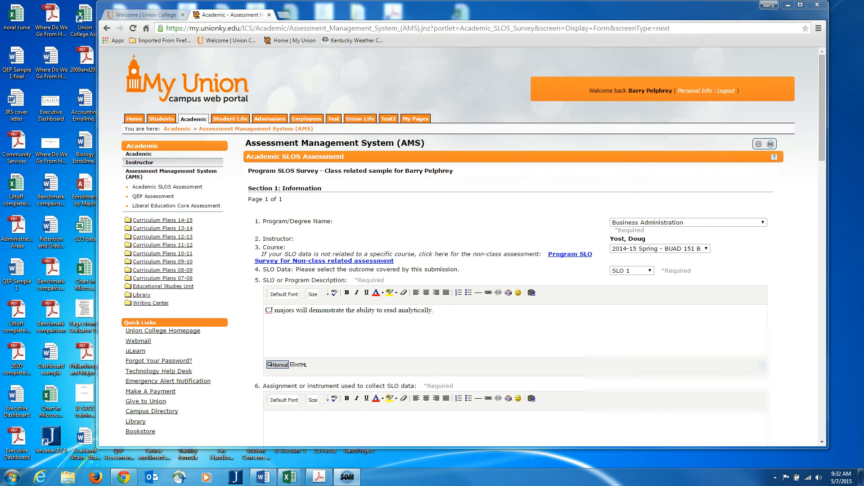
# Step: Copy the CRJU 101 instrument for SLO 1, "Final Exam", from the Criminal Justice assessment plan in Acrobat
pyautogui.scroll(-5, 365, 287)
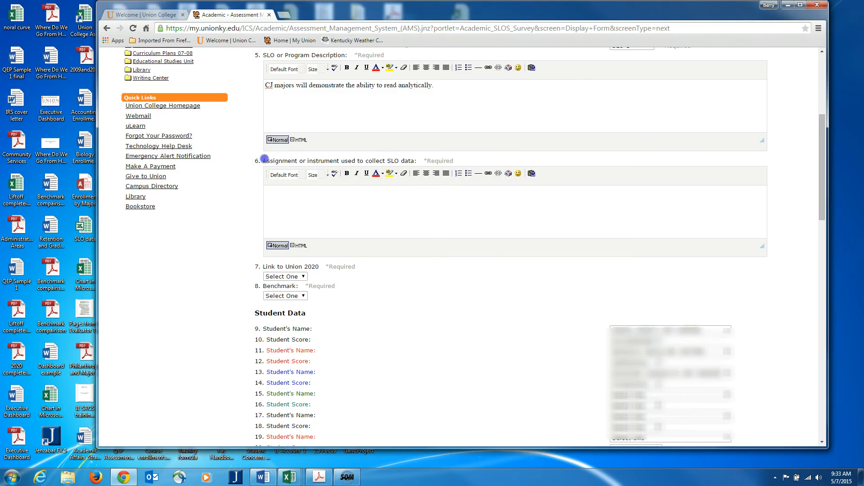
pyautogui.moveTo(263, 160); pyautogui.dragTo(347, 160)
pyautogui.click(377, 194)
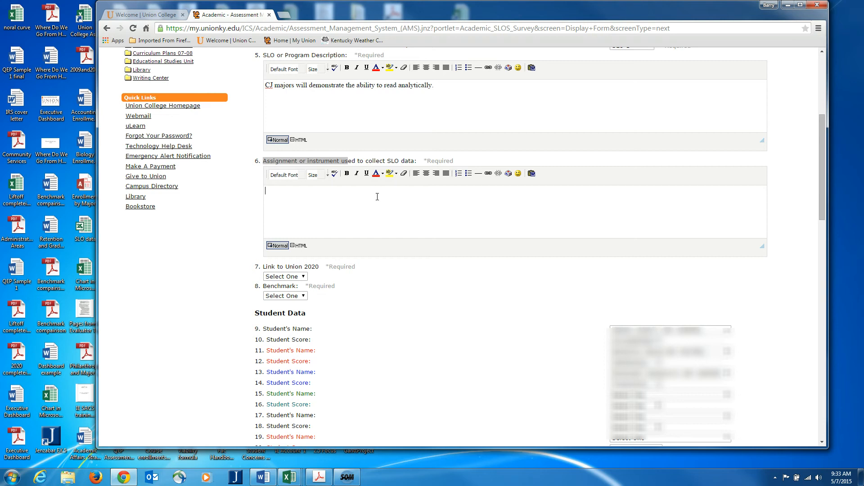
pyautogui.click(319, 477)
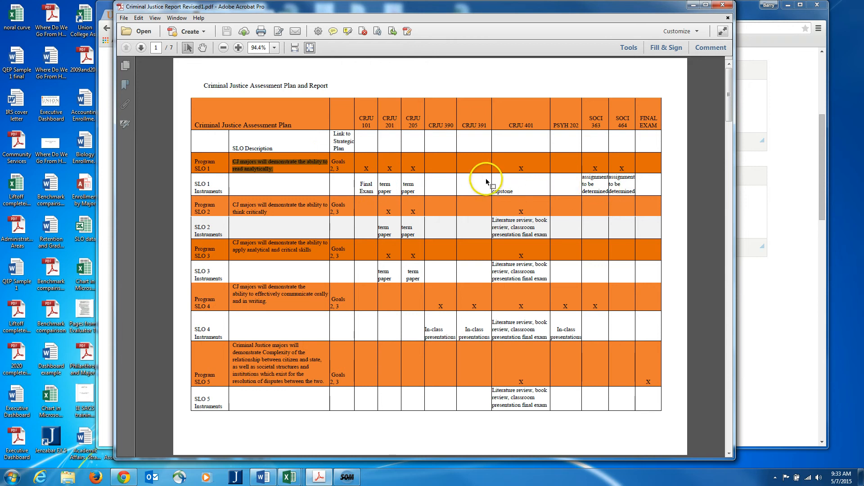
pyautogui.moveTo(362, 182); pyautogui.dragTo(373, 191)
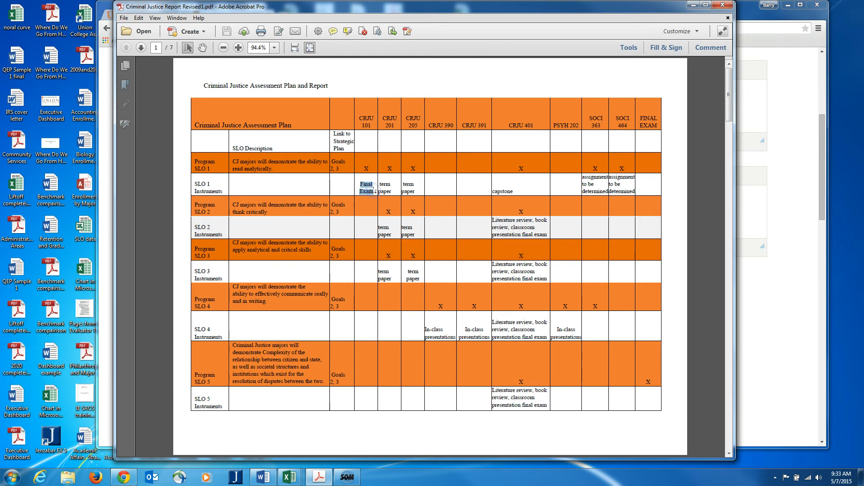
pyautogui.rightClick(373, 190)
pyautogui.click(383, 196)
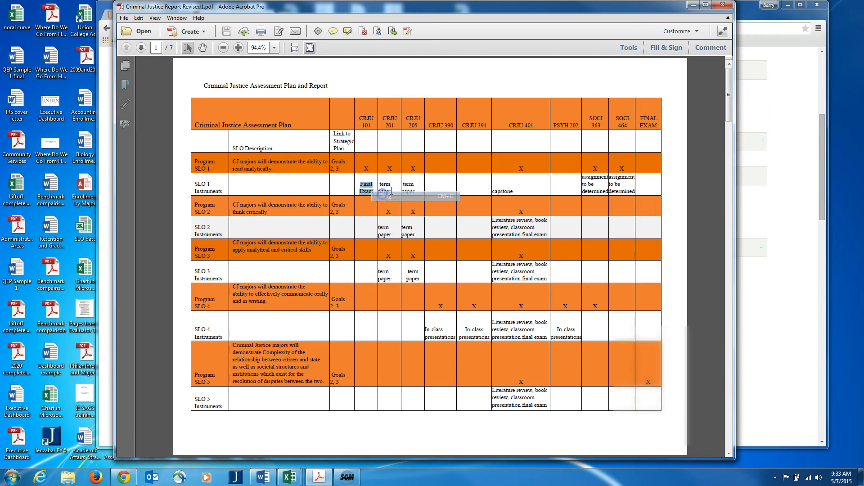
# Step: Return to the form and paste "Final Exam" into the answer for the assignment or instrument used to collect SLO data
pyautogui.click(693, 5)
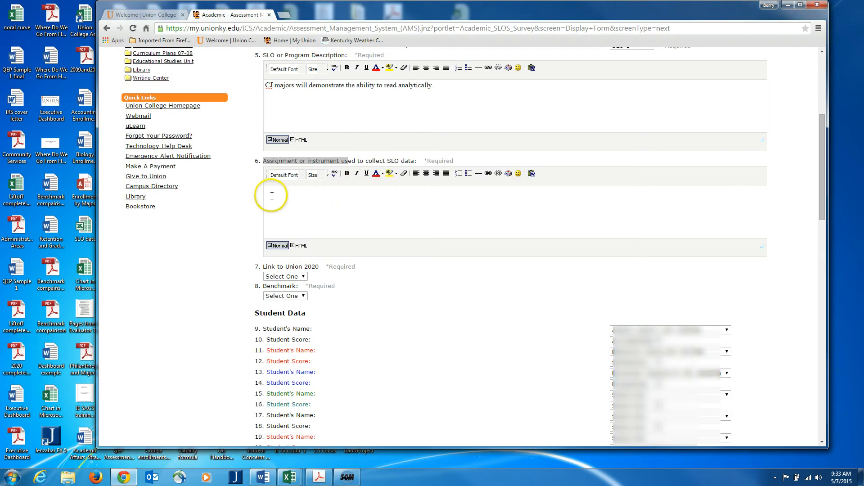
pyautogui.rightClick(272, 196)
pyautogui.click(291, 249)
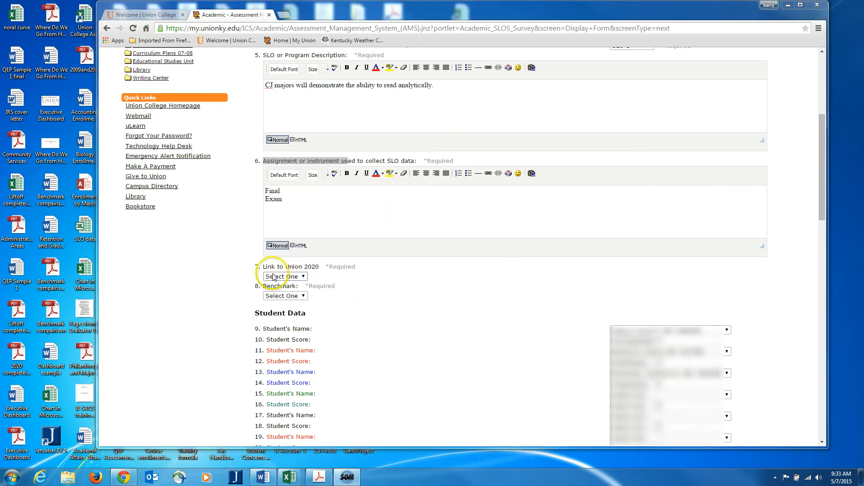
# Step: Check the Link to Strategic Plan column in the Acrobat assessment plan, and set the form's Link to Union 2020 to Goal 2c
pyautogui.moveTo(262, 267); pyautogui.dragTo(319, 267)
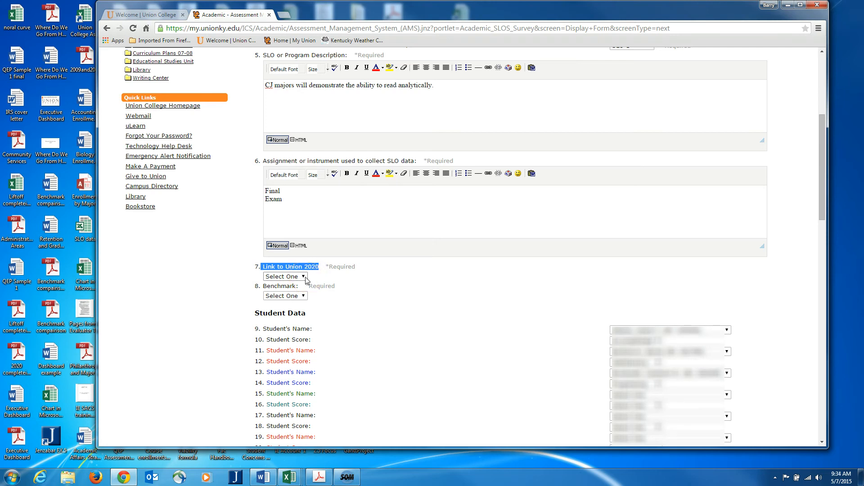
pyautogui.click(305, 277)
pyautogui.click(328, 480)
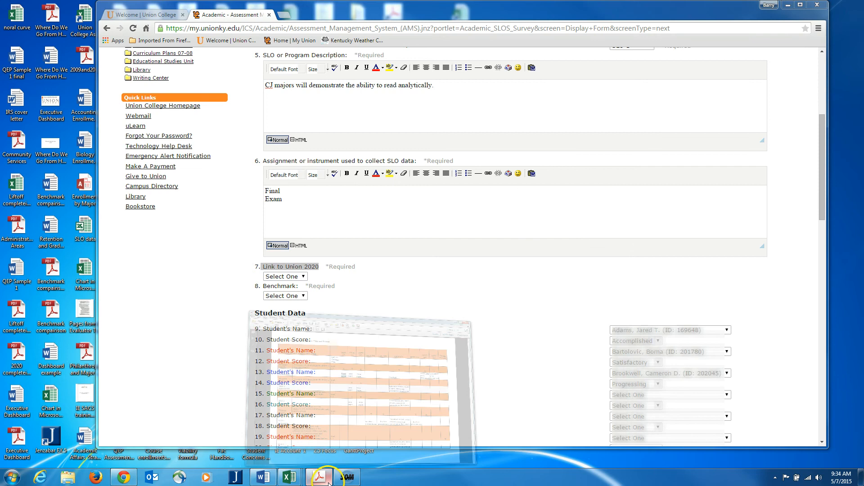
pyautogui.moveTo(346, 134); pyautogui.dragTo(342, 227)
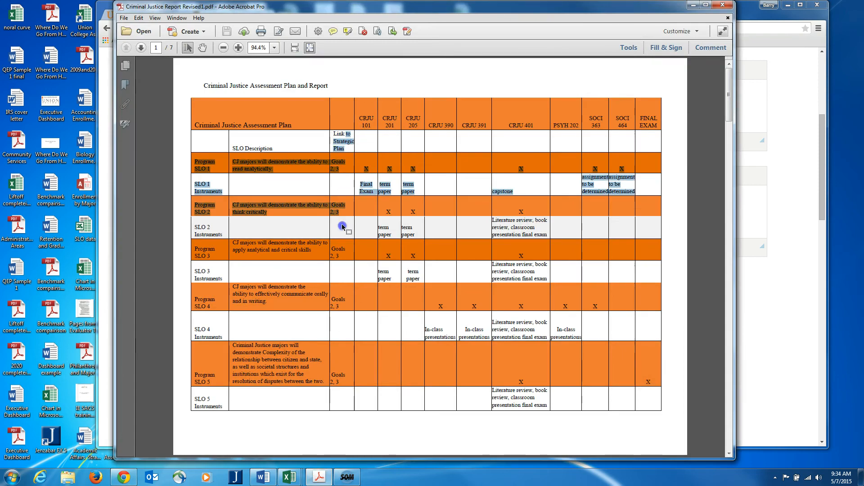
pyautogui.click(342, 226)
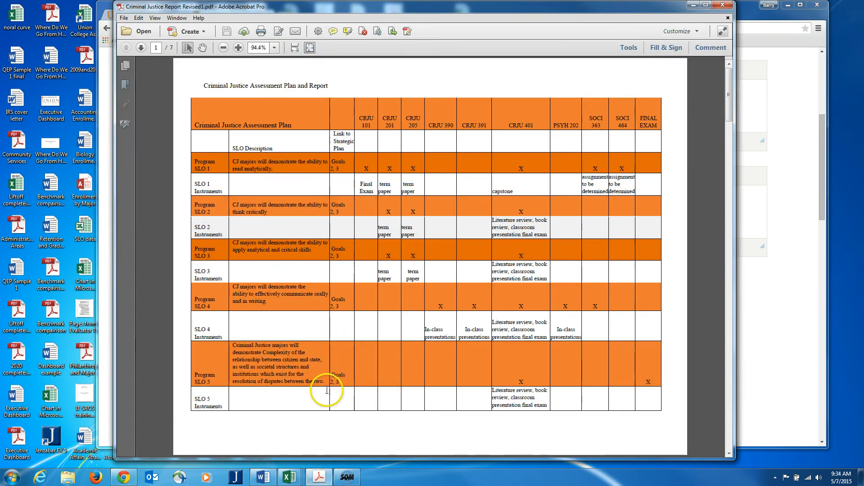
pyautogui.click(694, 6)
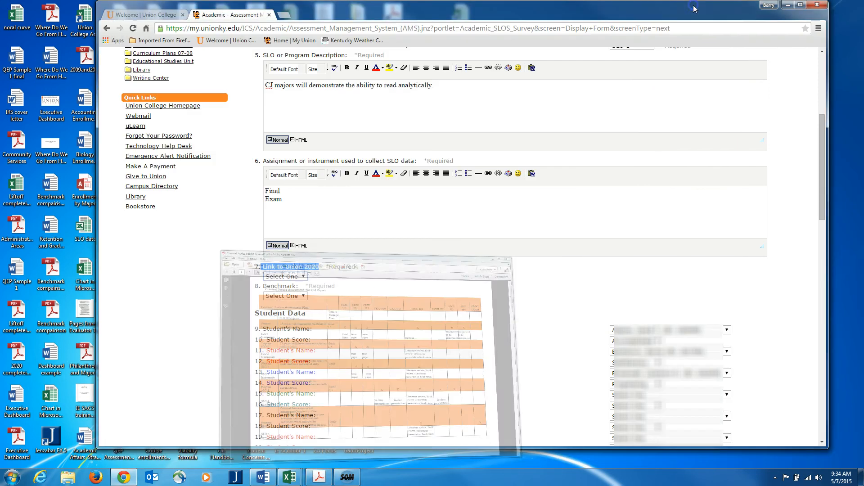
pyautogui.click(297, 277)
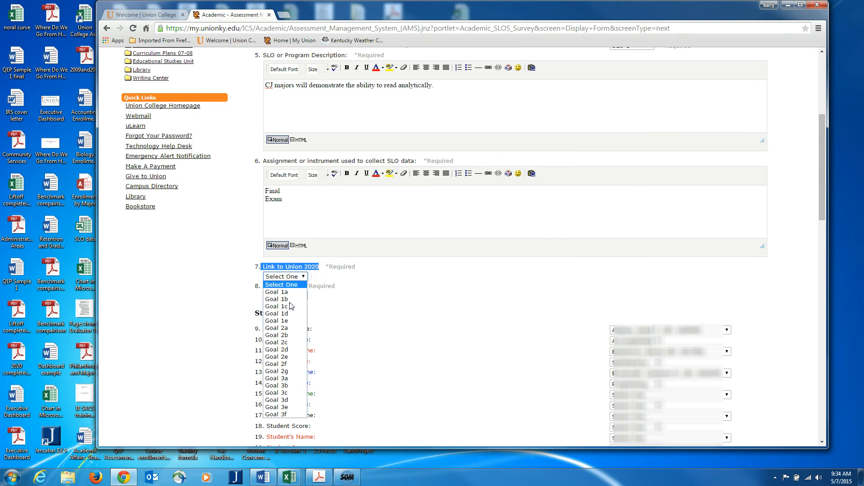
pyautogui.click(287, 342)
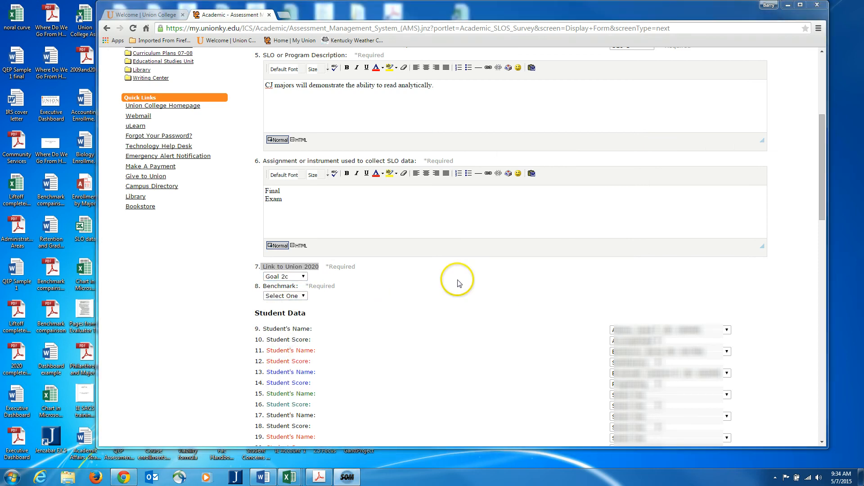
# Step: Look up the benchmark goal in the Assessment Report text on page 2 of the Criminal Justice PDF in Acrobat
pyautogui.moveTo(251, 286); pyautogui.dragTo(297, 286)
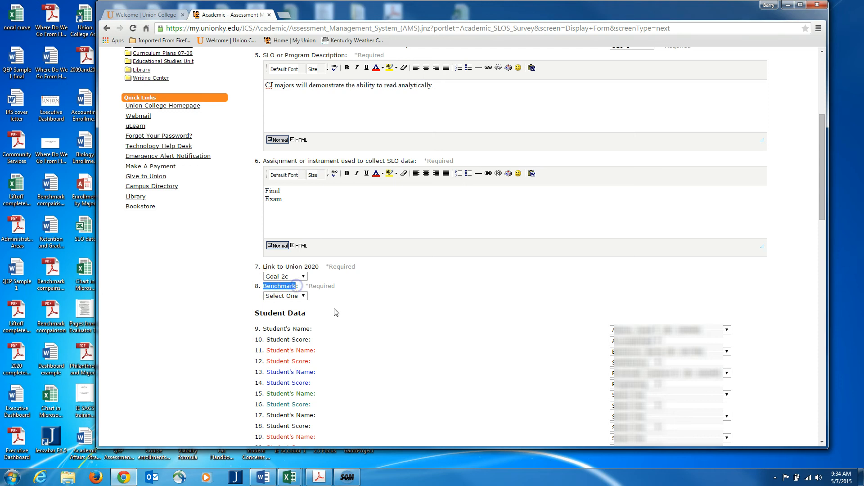
pyautogui.click(415, 341)
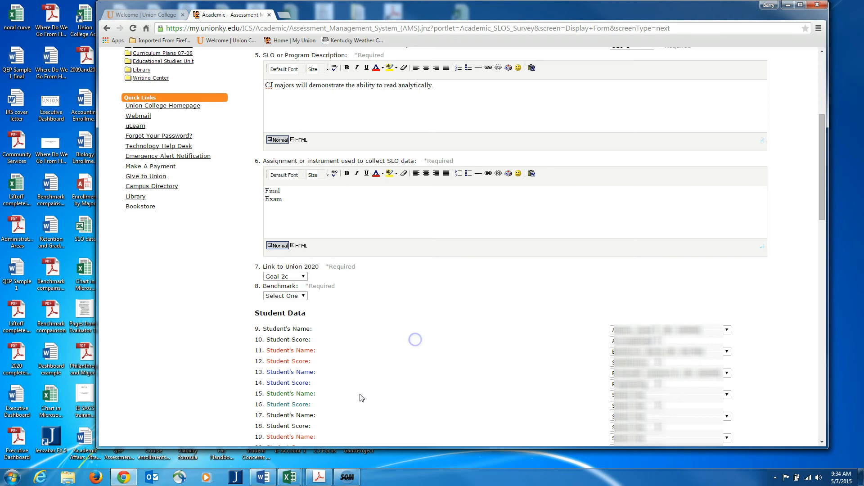
pyautogui.click(320, 476)
pyautogui.click(387, 319)
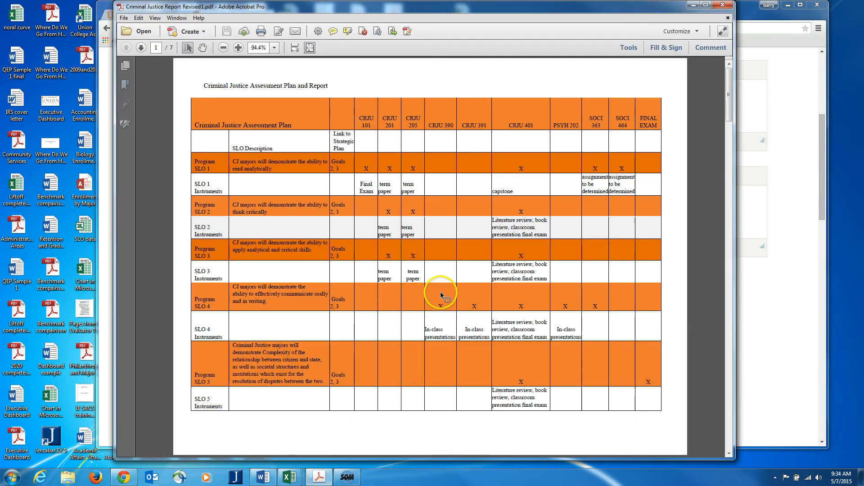
pyautogui.scroll(-1, 440, 290)
pyautogui.moveTo(426, 236)
pyautogui.mouseDown()
pyautogui.moveTo(457, 236)
pyautogui.moveTo(442, 239)
pyautogui.mouseUp()
pyautogui.click(441, 238)
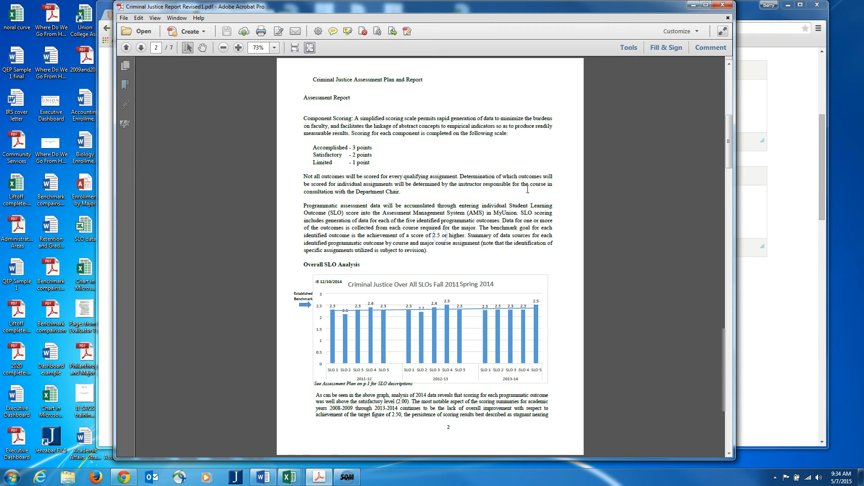
# Step: Return to the assessment form and set the Benchmark to 2.5
pyautogui.click(693, 5)
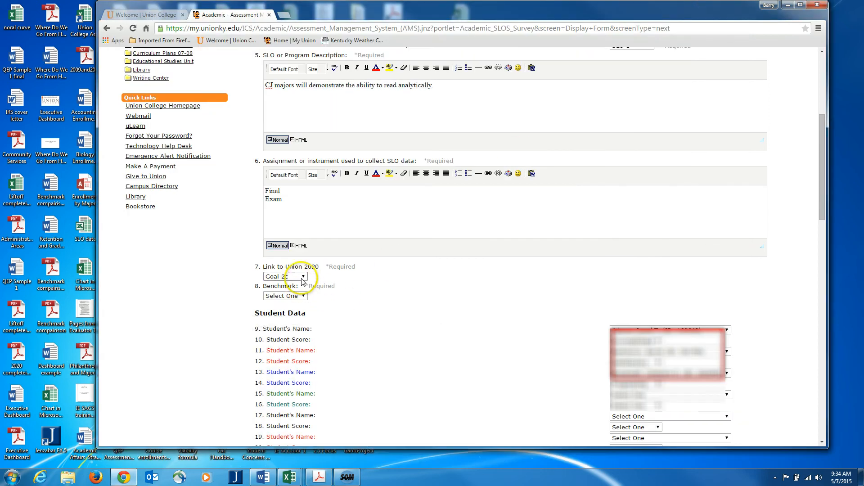
pyautogui.click(299, 296)
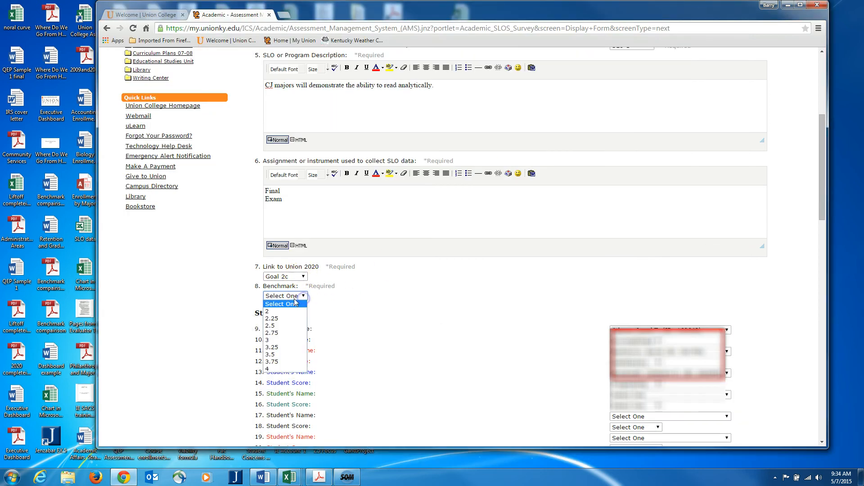
pyautogui.click(272, 325)
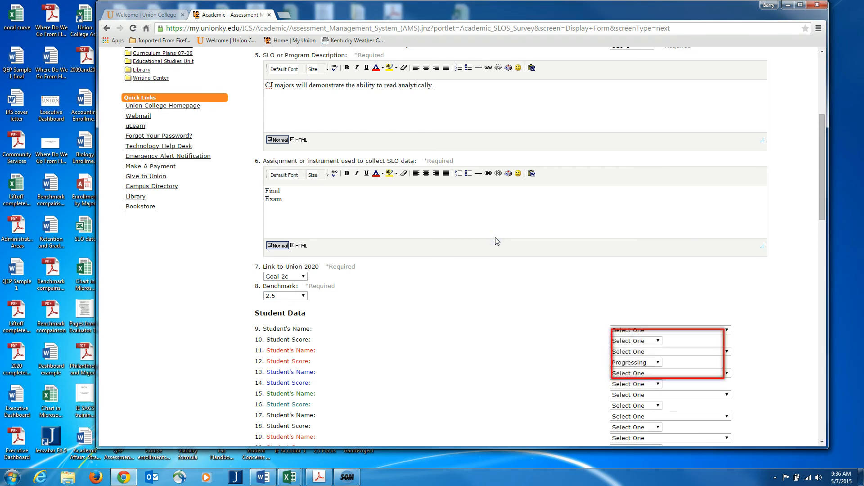
# Step: Choose a student from the class roster for the first Student's Name question in the Student Data section
pyautogui.scroll(-5, 497, 242)
pyautogui.scroll(1, 497, 242)
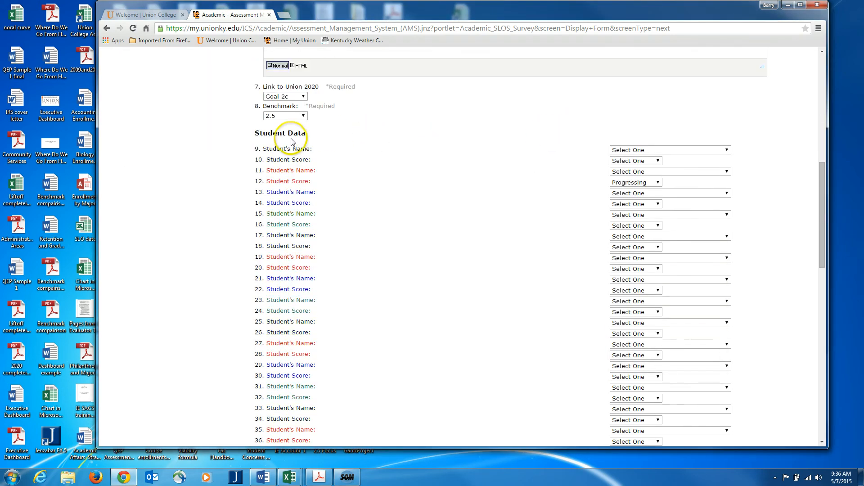
pyautogui.click(257, 133)
pyautogui.moveTo(257, 133); pyautogui.dragTo(317, 133)
pyautogui.click(396, 145)
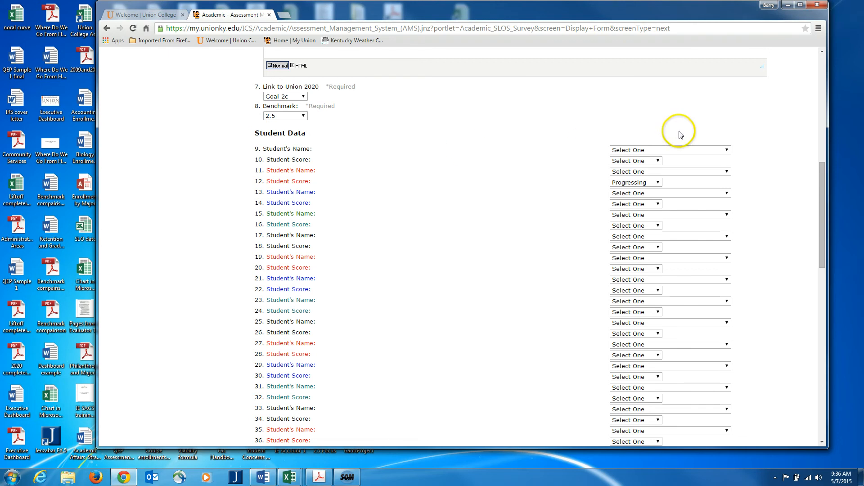
pyautogui.click(726, 150)
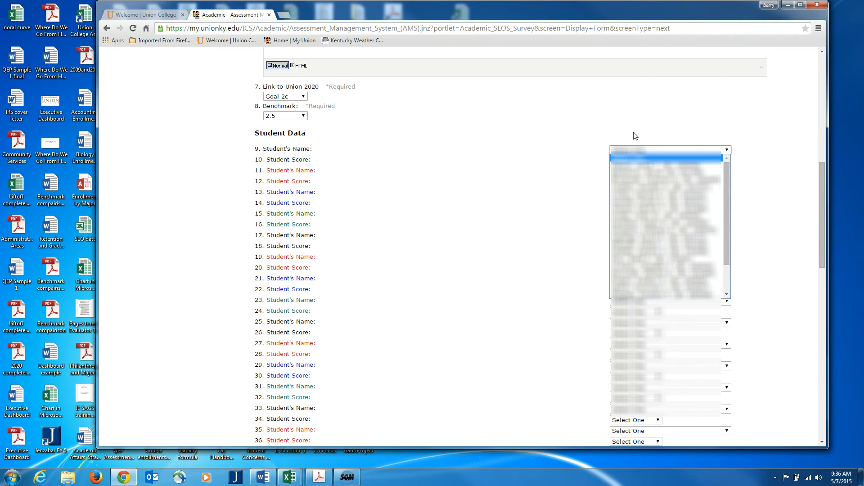
pyautogui.click(641, 170)
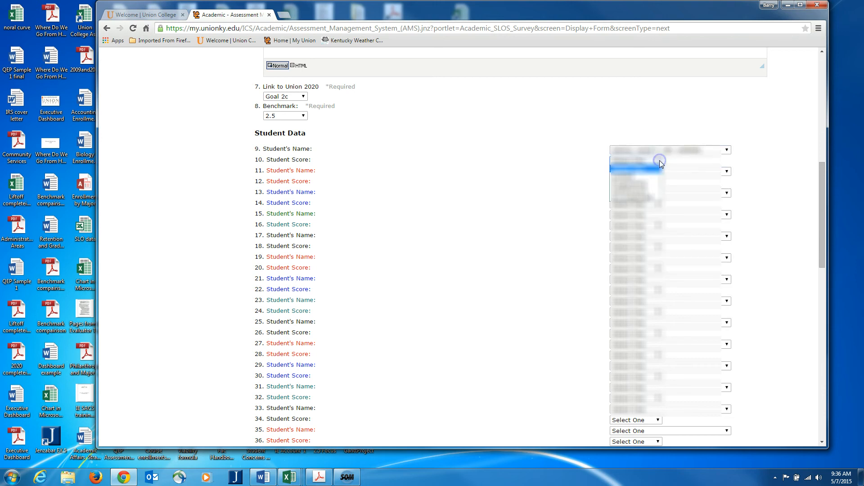
# Step: Choose a rating in the first Student Score question for the selected student
pyautogui.click(659, 163)
pyautogui.click(638, 197)
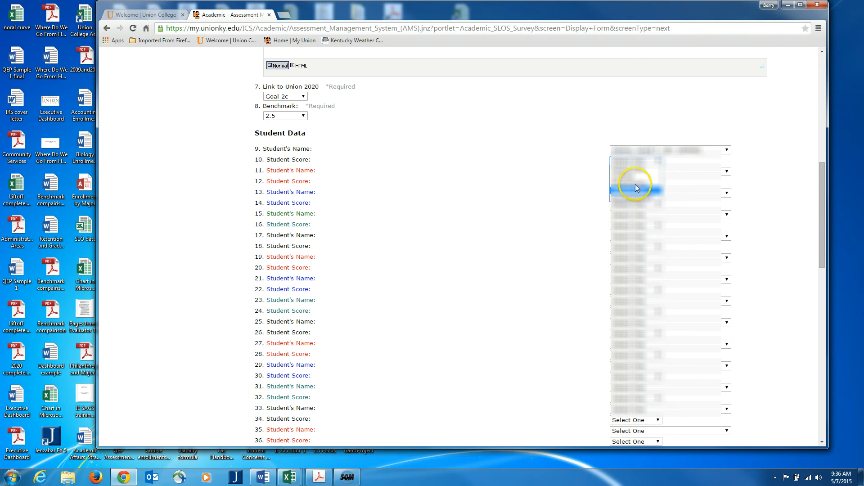
pyautogui.click(634, 179)
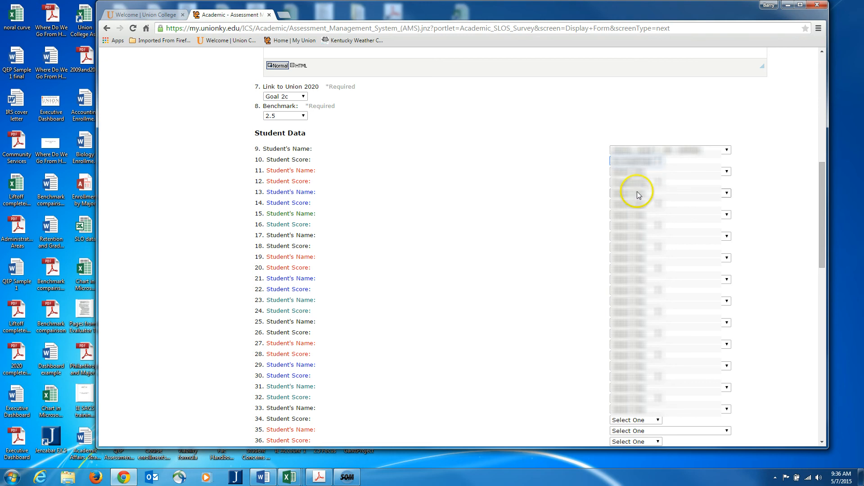
# Step: Choose the second student in question 11 and set that student's score in question 12 to Progressing
pyautogui.click(725, 173)
pyautogui.click(658, 186)
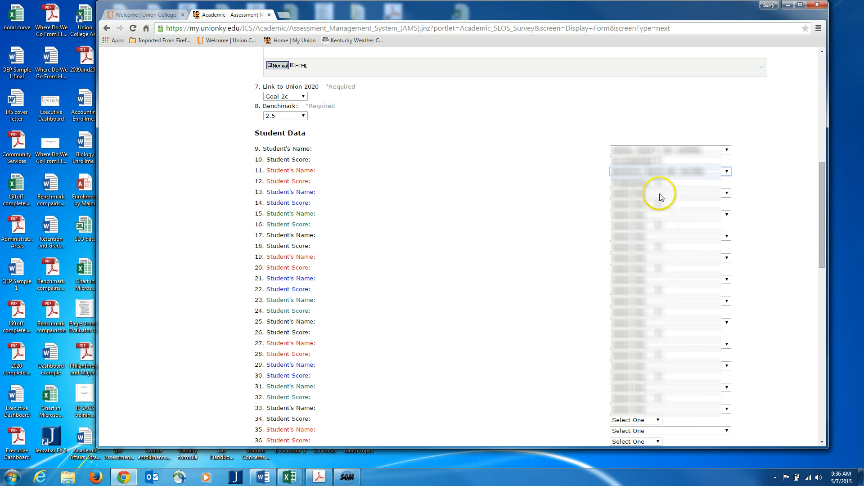
pyautogui.click(658, 182)
pyautogui.click(652, 203)
# Step: Choose the third student in question 13 and rate that student Satisfactory in question 14
pyautogui.click(727, 193)
pyautogui.click(628, 212)
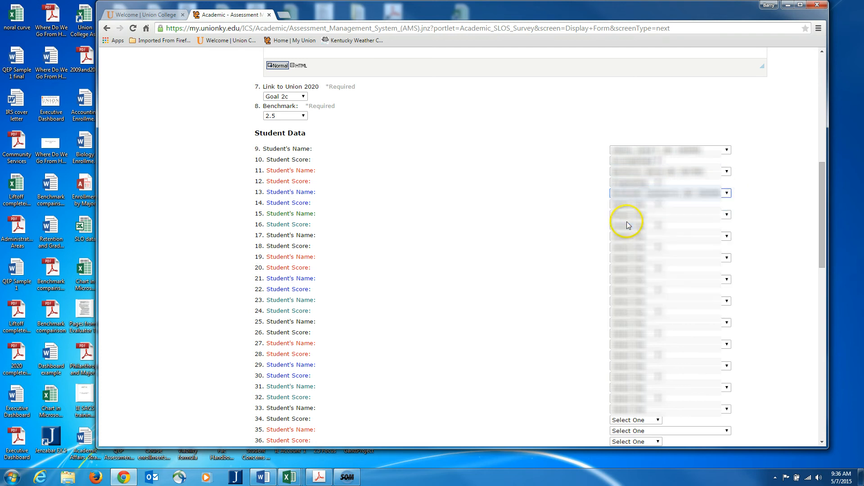
pyautogui.click(658, 205)
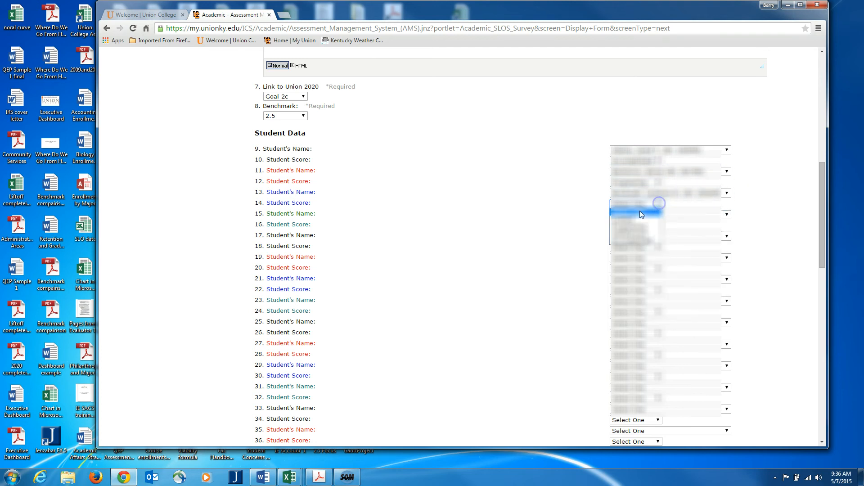
pyautogui.click(630, 233)
# Step: Choose the fourth student in question 15 and set the matching score in question 16 to Accomplished
pyautogui.click(727, 214)
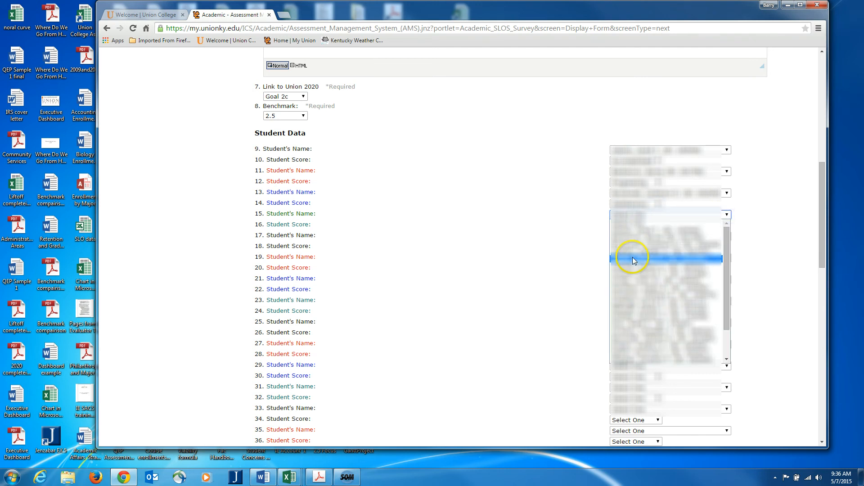
pyautogui.click(632, 251)
pyautogui.click(630, 225)
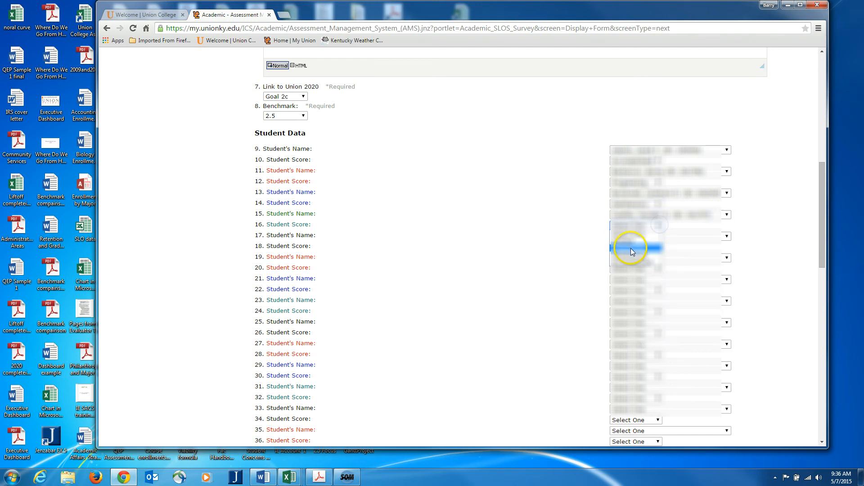
pyautogui.click(631, 262)
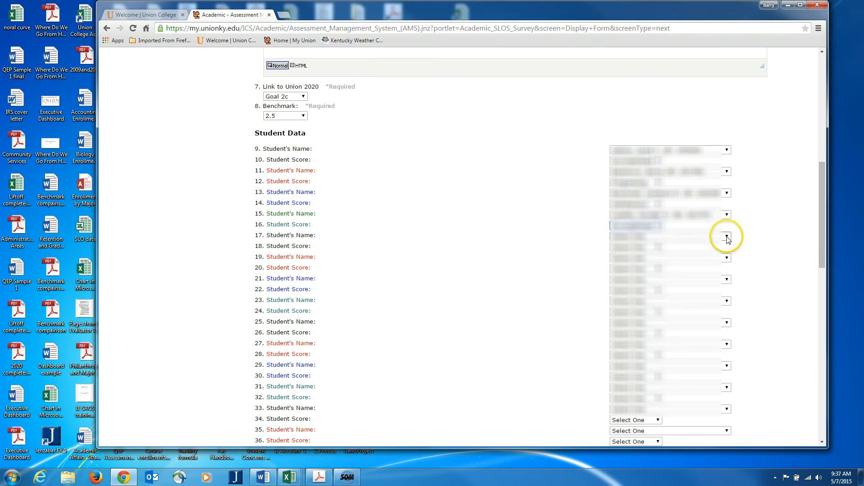
# Step: Choose the fifth student in question 17 and rate that student Progressing in question 18
pyautogui.click(727, 236)
pyautogui.click(631, 279)
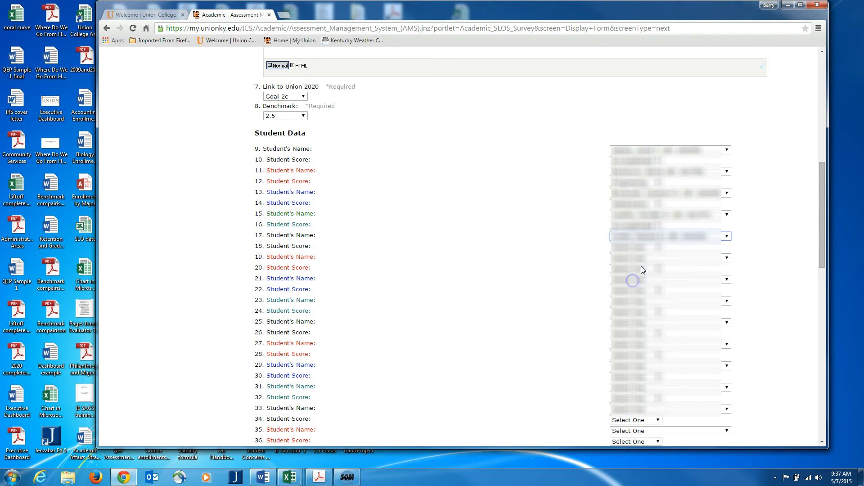
pyautogui.click(650, 247)
pyautogui.click(622, 269)
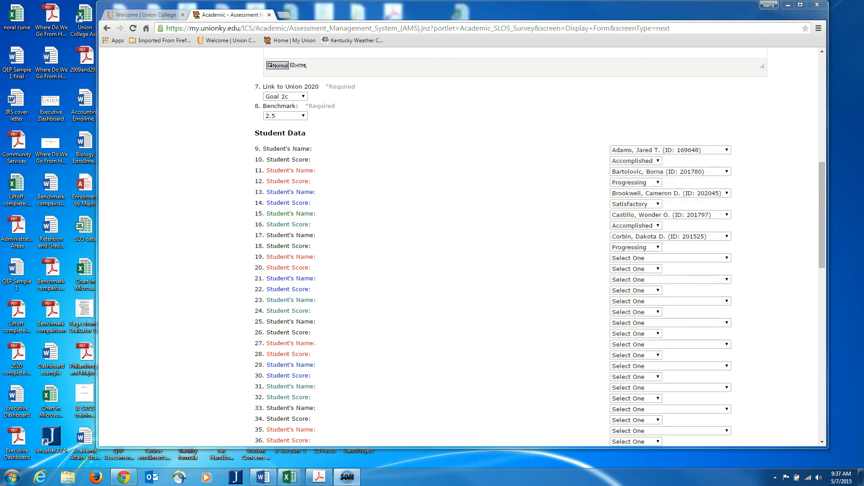
# Step: Set the Class mode of delivery in question 61 to Face-to-Face
pyautogui.scroll(-5, 409, 262)
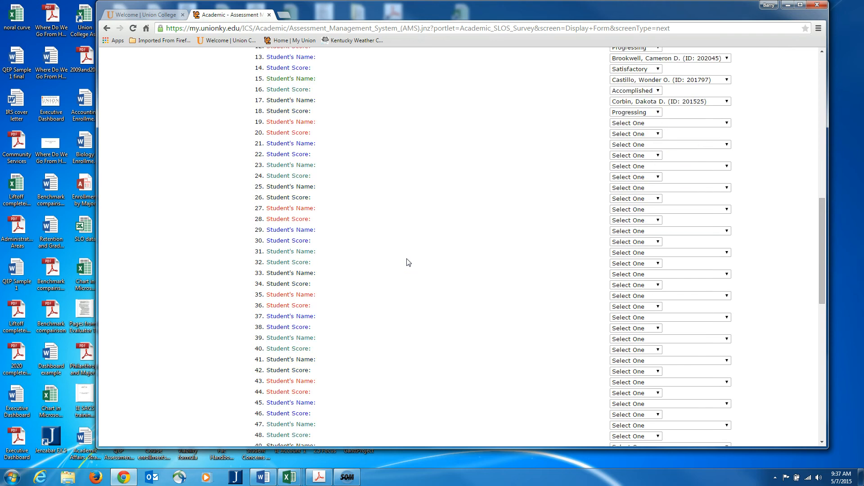
pyautogui.scroll(-6, 408, 262)
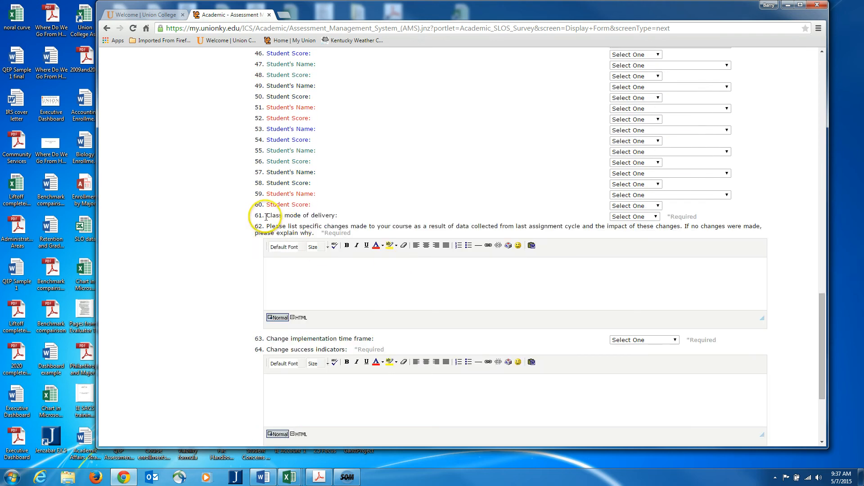
pyautogui.tripleClick(295, 215)
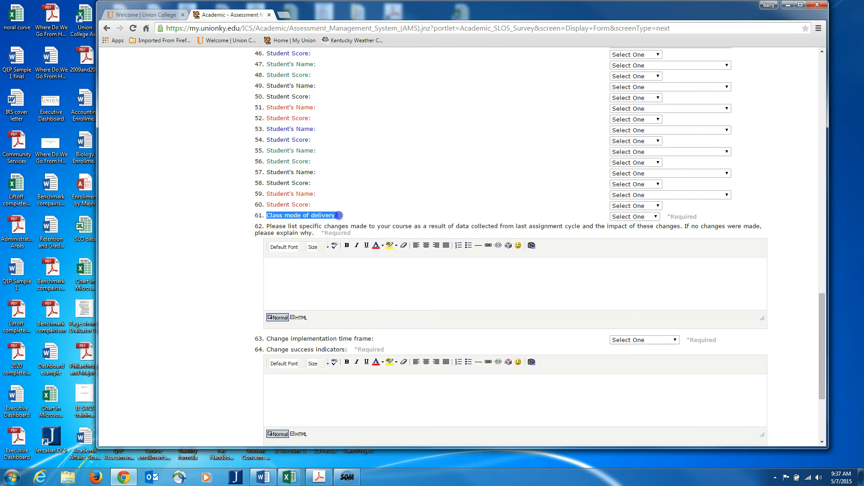
pyautogui.click(657, 217)
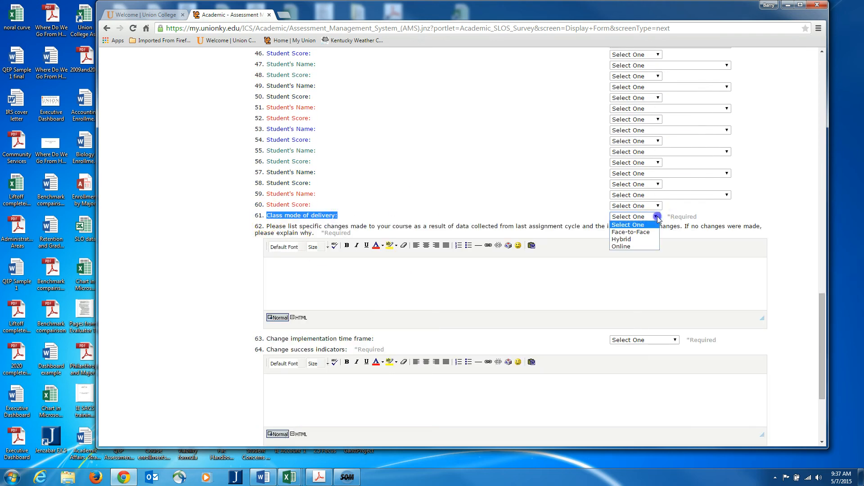
pyautogui.click(630, 234)
pyautogui.click(630, 233)
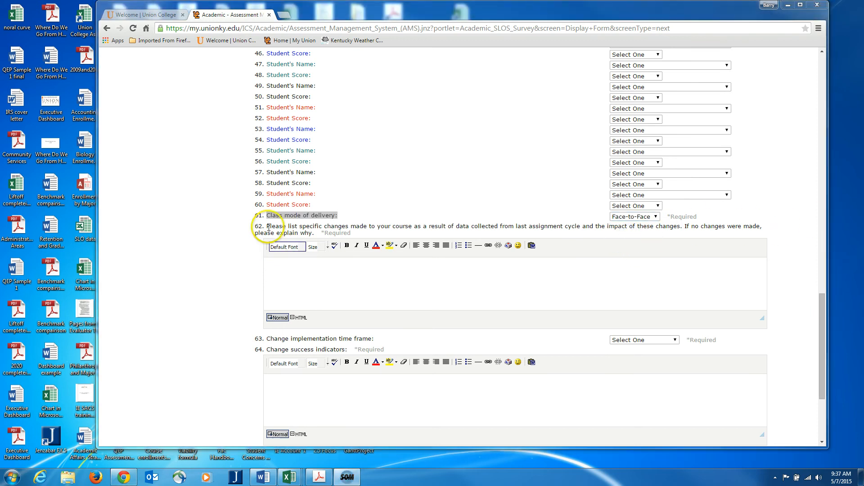
# Step: Answer question 62 on course changes with "No changes were made this assessment cycle because students met the stated benchmark of 2.5."
pyautogui.moveTo(267, 227); pyautogui.dragTo(314, 228)
pyautogui.click(287, 262)
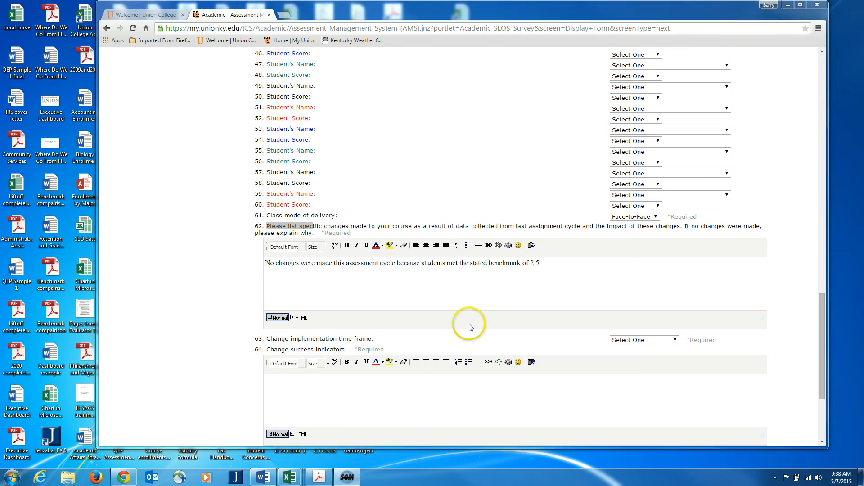
# Step: Set the Change implementation time frame in question 63 to 2014-2015 - Spring
pyautogui.scroll(-3, 212, 303)
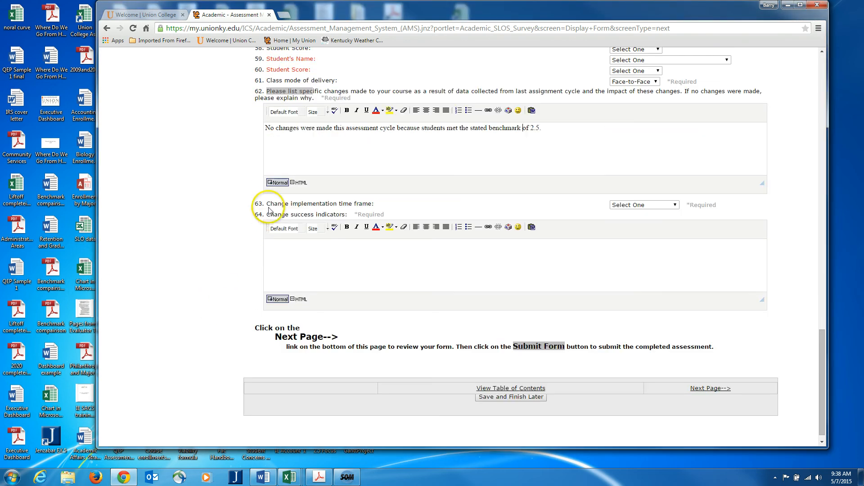
pyautogui.moveTo(266, 203); pyautogui.dragTo(372, 203)
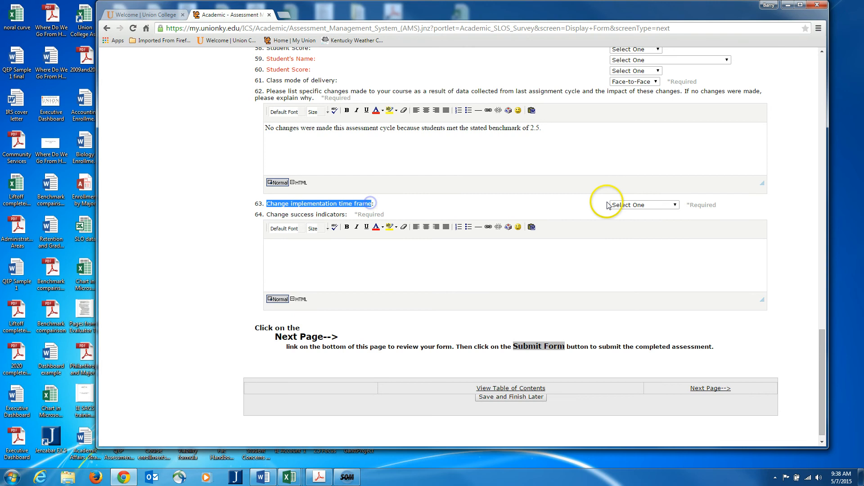
pyautogui.click(675, 205)
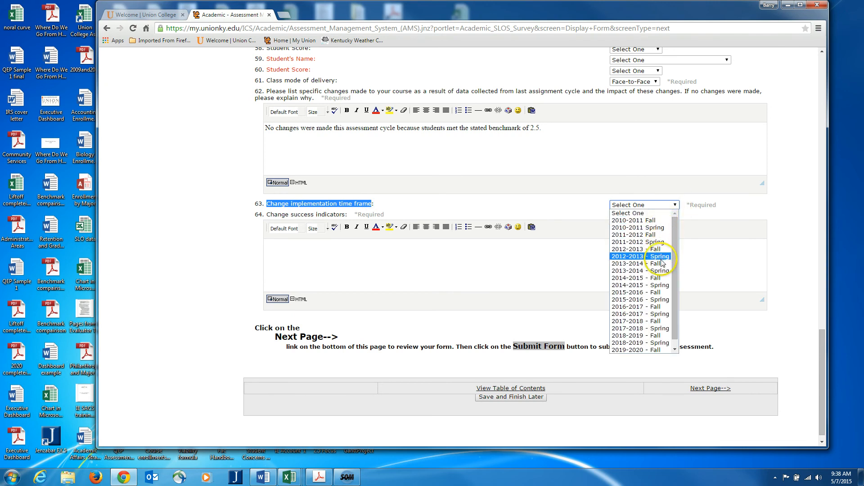
pyautogui.click(660, 285)
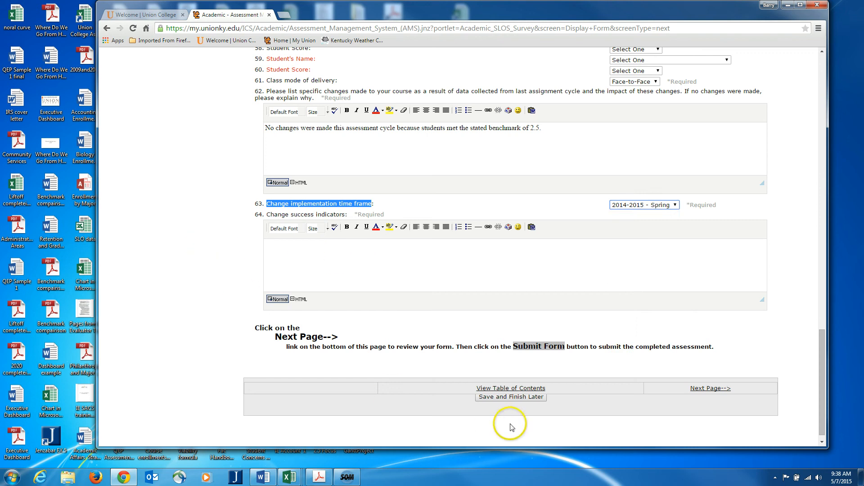
# Step: Enter "No changes were made this assessment cycle, so there are no success indicators this cycle." as the Change success indicators answer
pyautogui.click(261, 214)
pyautogui.moveTo(260, 214); pyautogui.dragTo(349, 215)
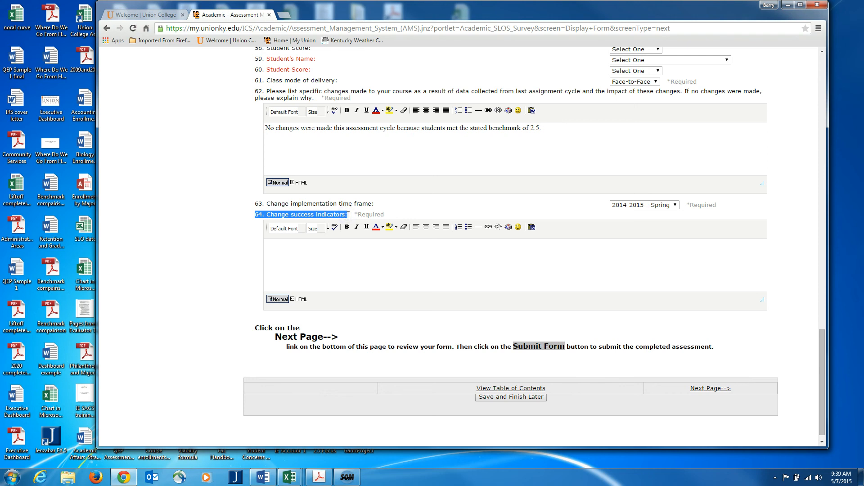
pyautogui.click(286, 242)
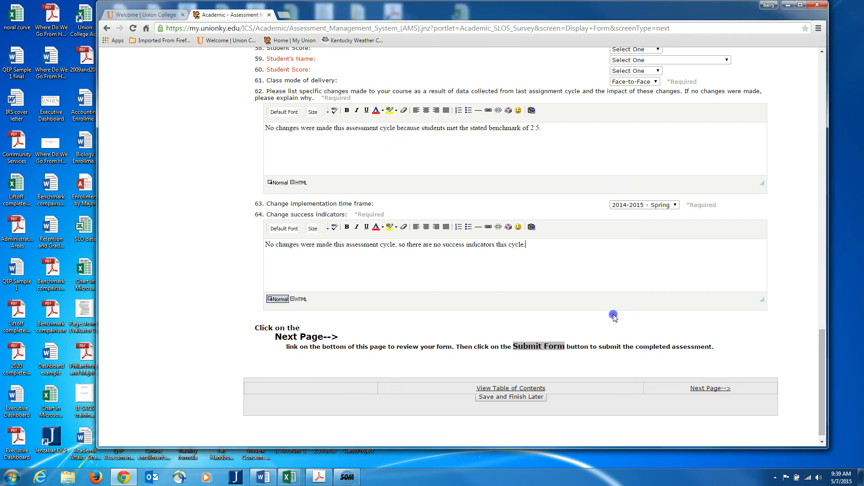
# Step: Advance from the completed questions to the form's review page
pyautogui.scroll(-1, 615, 320)
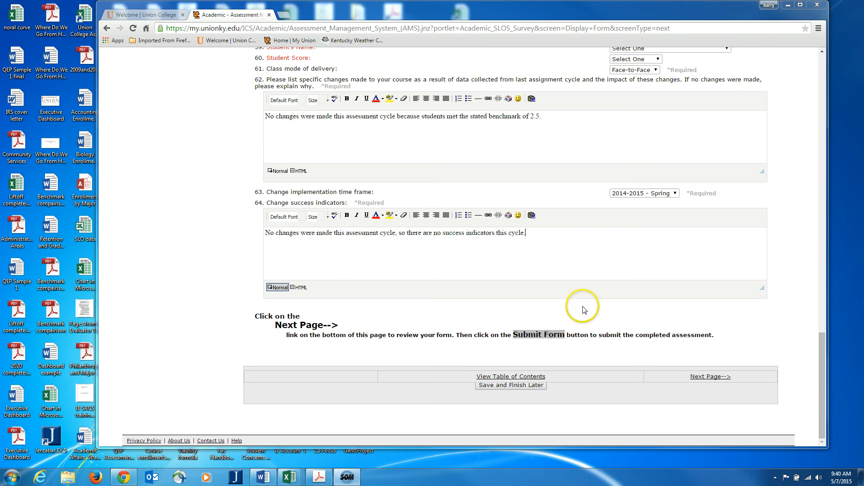
pyautogui.click(700, 381)
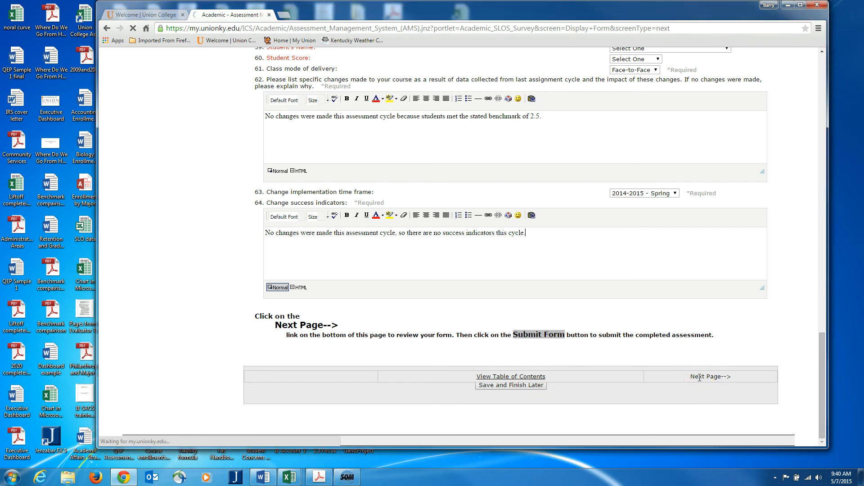
pyautogui.click(758, 373)
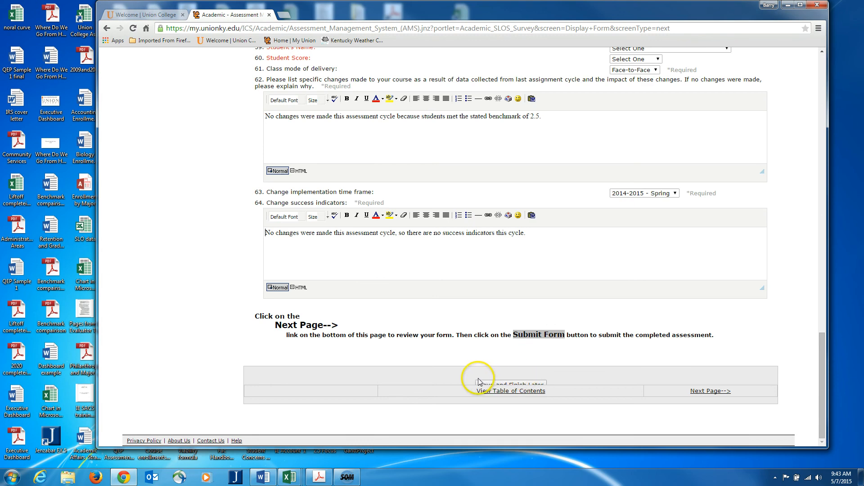
pyautogui.click(511, 384)
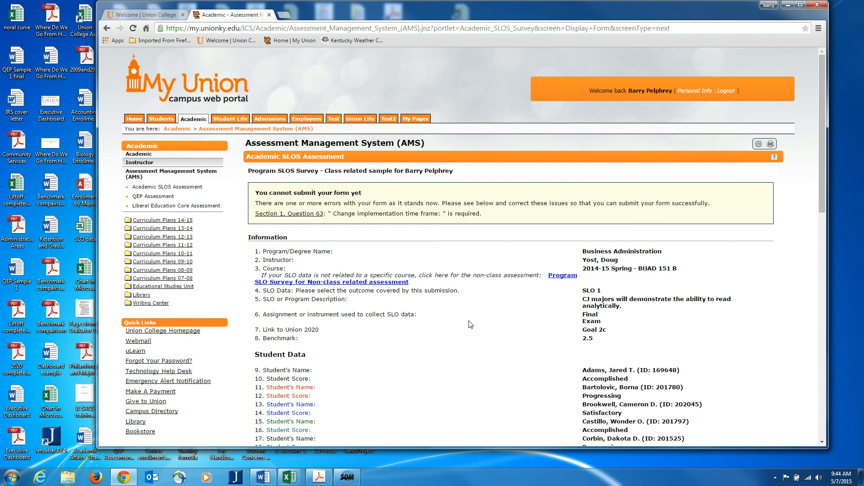
# Step: Try to submit the form and examine the review page for the required response that needs correcting
pyautogui.scroll(-13, 470, 324)
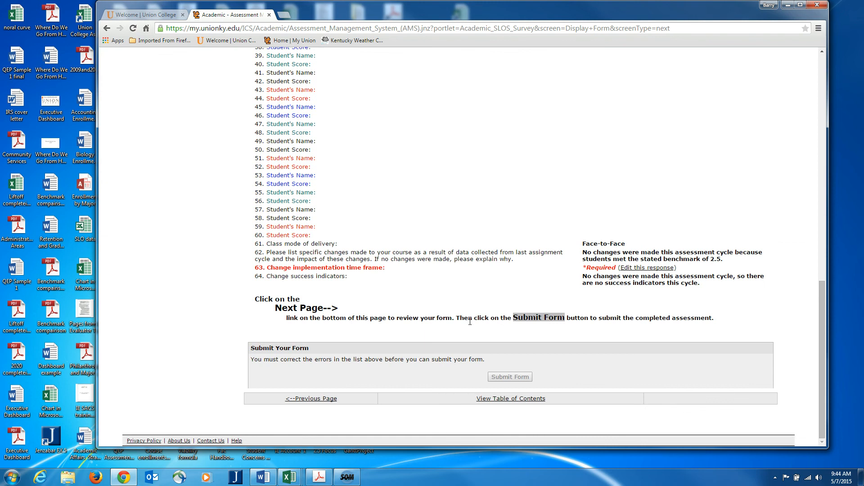
pyautogui.click(508, 377)
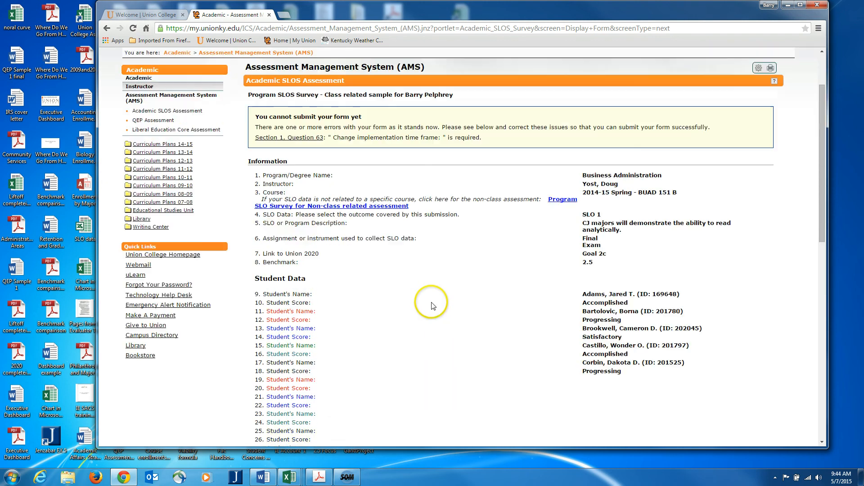
pyautogui.scroll(-5, 470, 290)
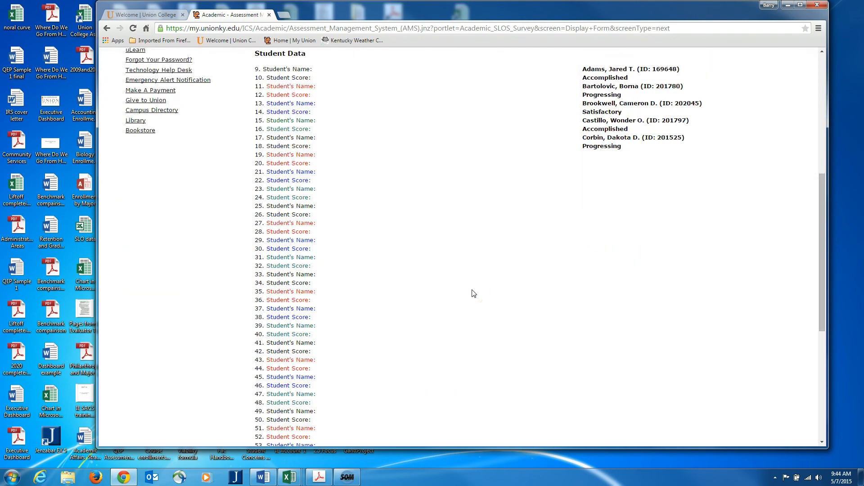
pyautogui.scroll(-6, 474, 293)
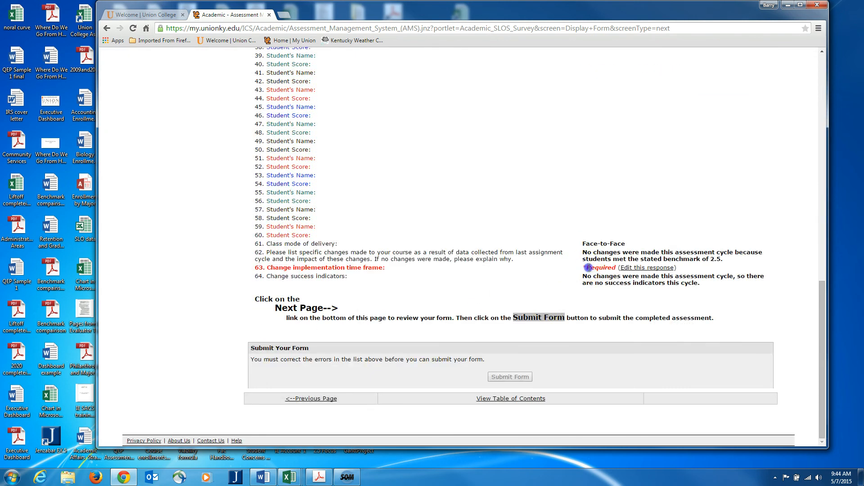
pyautogui.moveTo(585, 267); pyautogui.dragTo(568, 268)
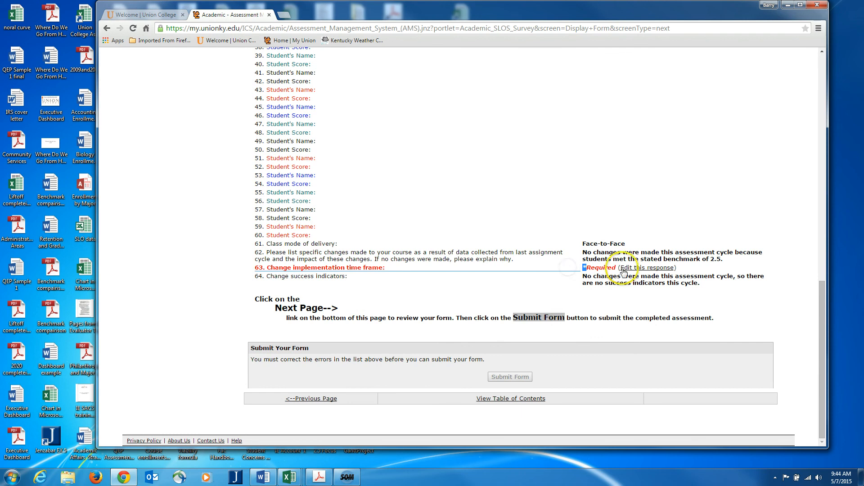
# Step: Edit the flagged Change implementation time frame response to 2014-2015 - Spring and return to the review page
pyautogui.click(642, 267)
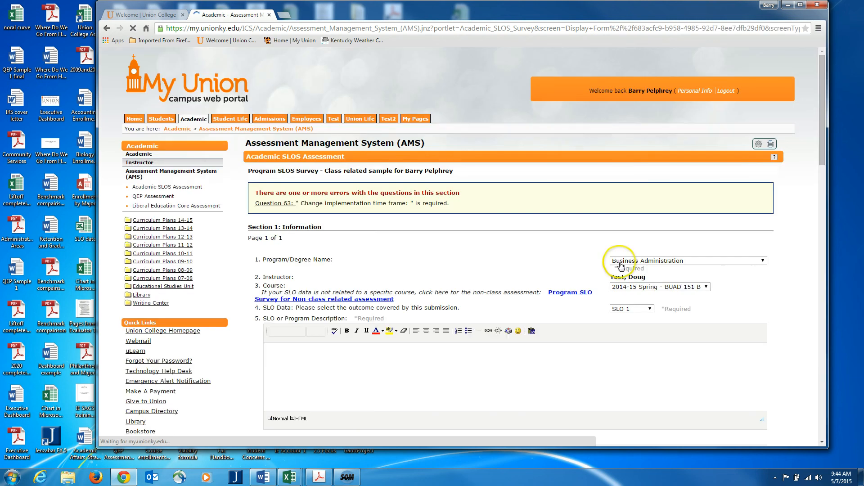
pyautogui.scroll(-13, 564, 255)
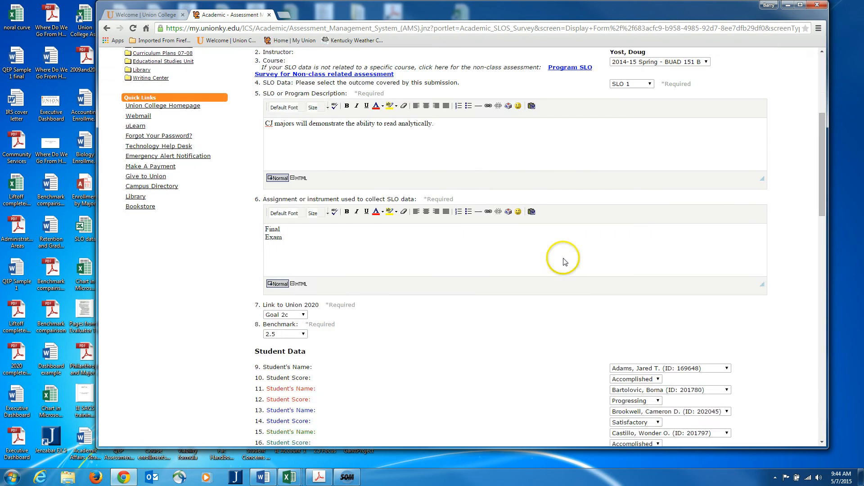
pyautogui.scroll(-10, 564, 261)
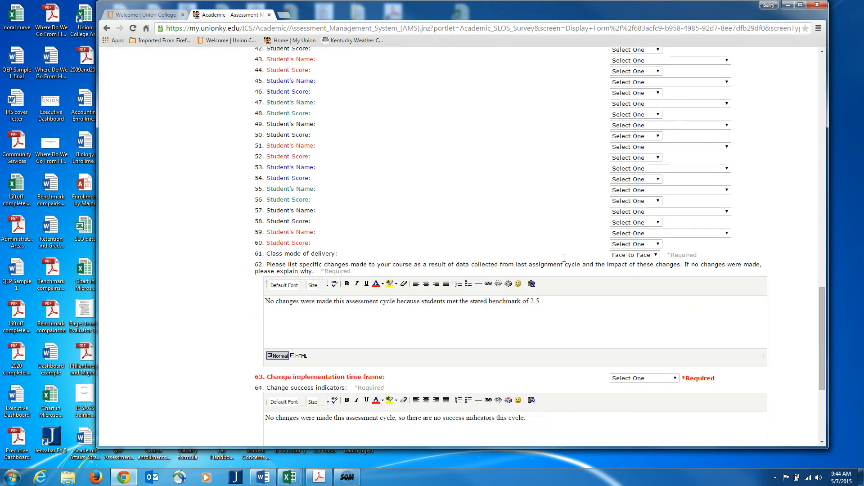
pyautogui.click(673, 286)
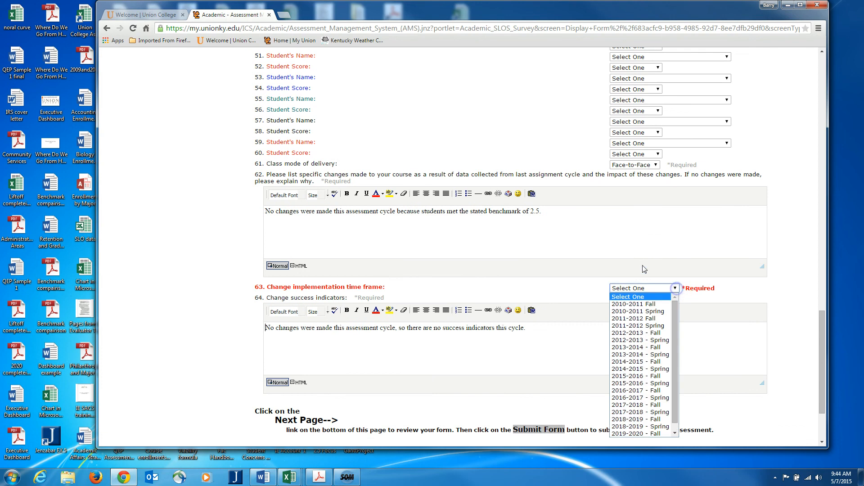
pyautogui.click(628, 369)
pyautogui.scroll(-3, 609, 372)
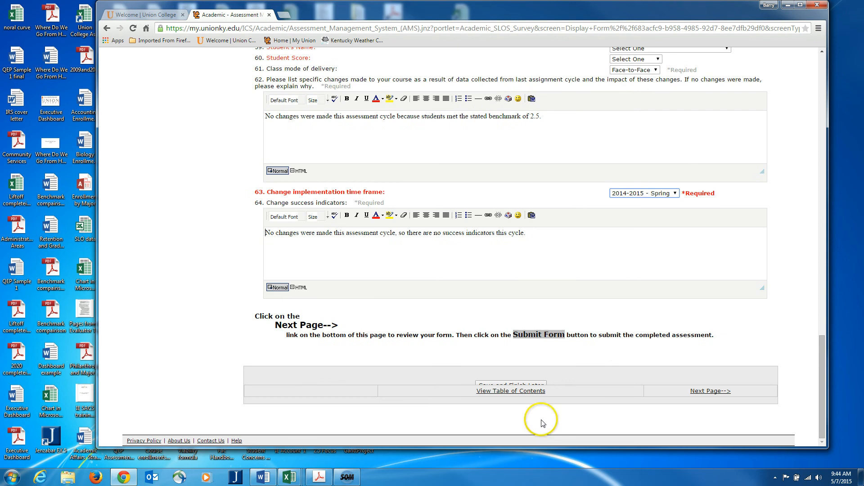
pyautogui.click(702, 390)
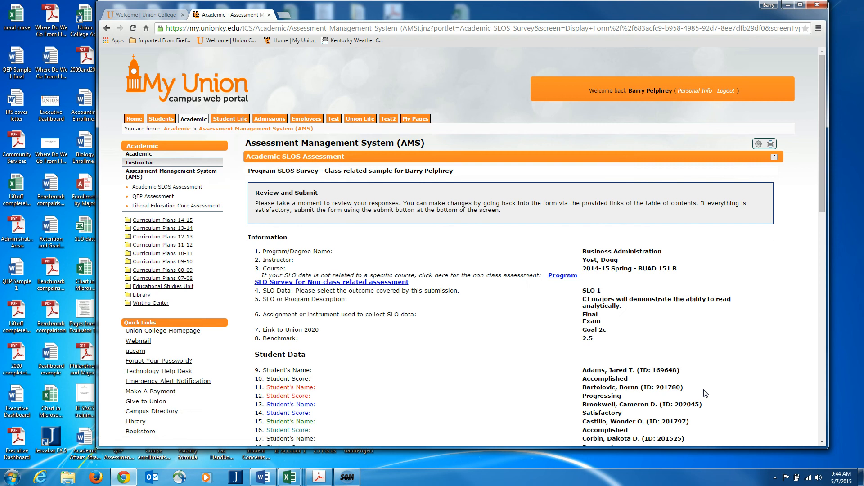
# Step: Review the Business Administration assessment's responses on the review page and submit the form
pyautogui.scroll(-4, 500, 367)
pyautogui.scroll(-10, 505, 363)
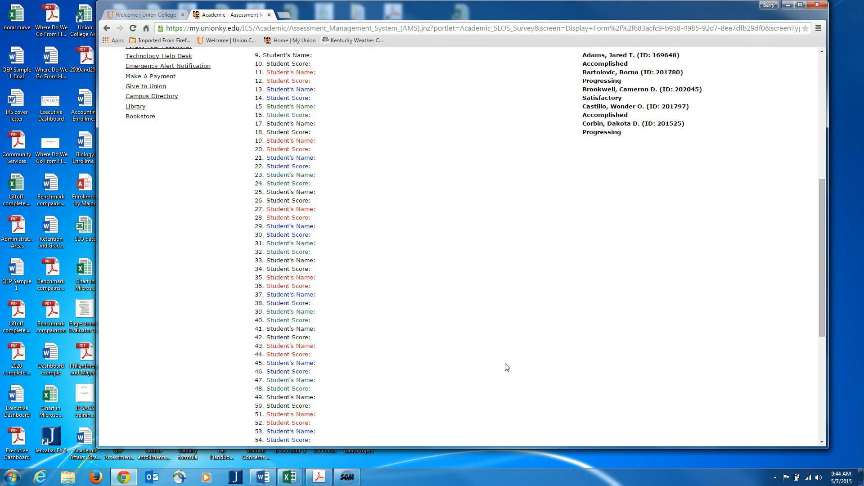
pyautogui.click(518, 380)
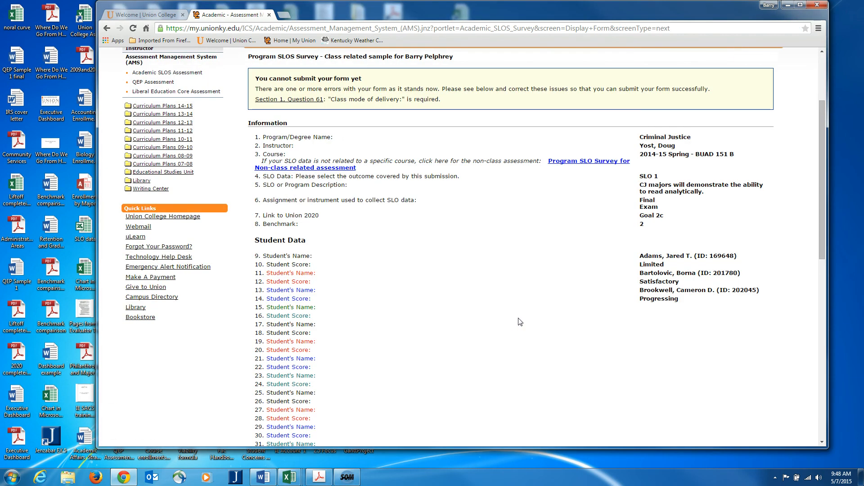
# Step: Set the flagged Class mode of delivery response to Face-to-Face in the Criminal Justice form and return to the review page
pyautogui.scroll(-8, 520, 321)
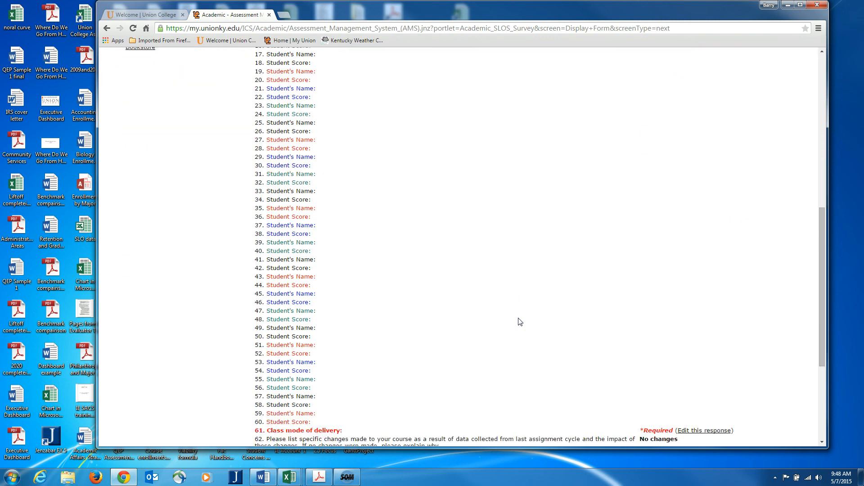
pyautogui.scroll(-2, 520, 321)
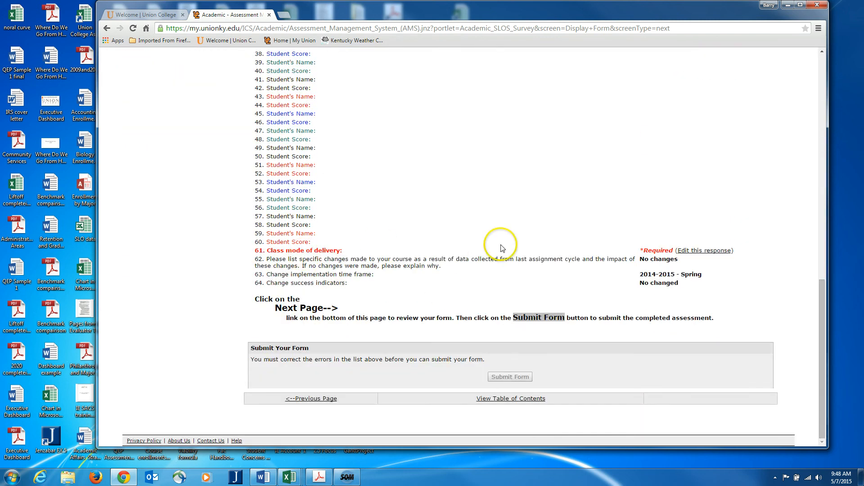
pyautogui.click(711, 252)
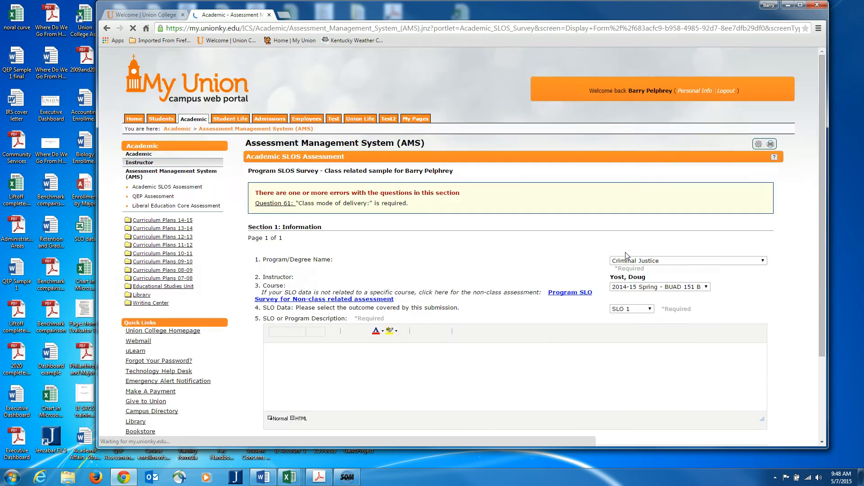
pyautogui.scroll(-9, 563, 355)
pyautogui.scroll(-14, 566, 358)
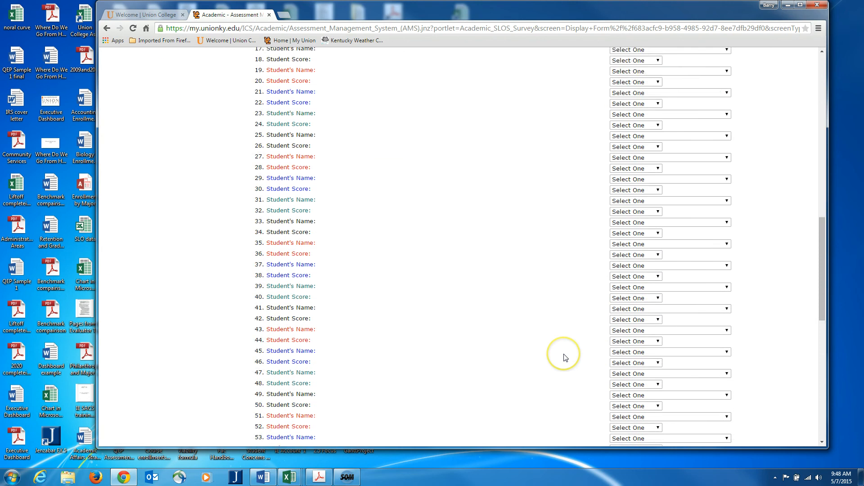
pyautogui.click(656, 212)
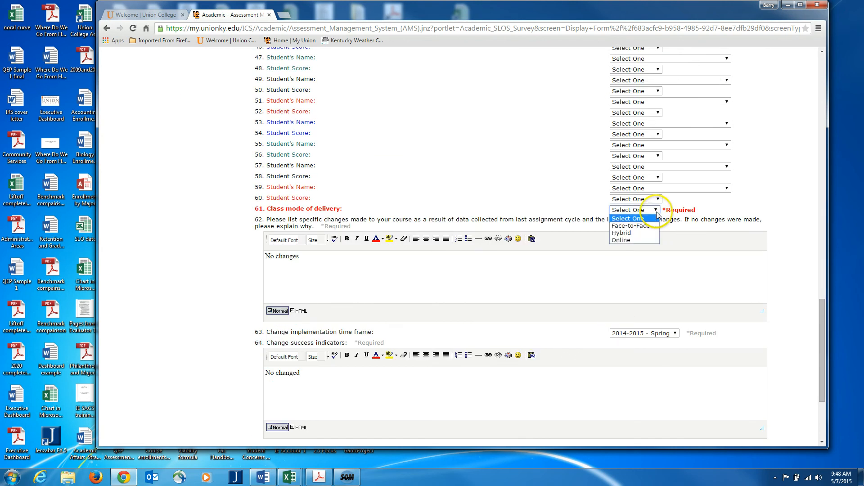
pyautogui.click(632, 225)
pyautogui.scroll(-3, 684, 398)
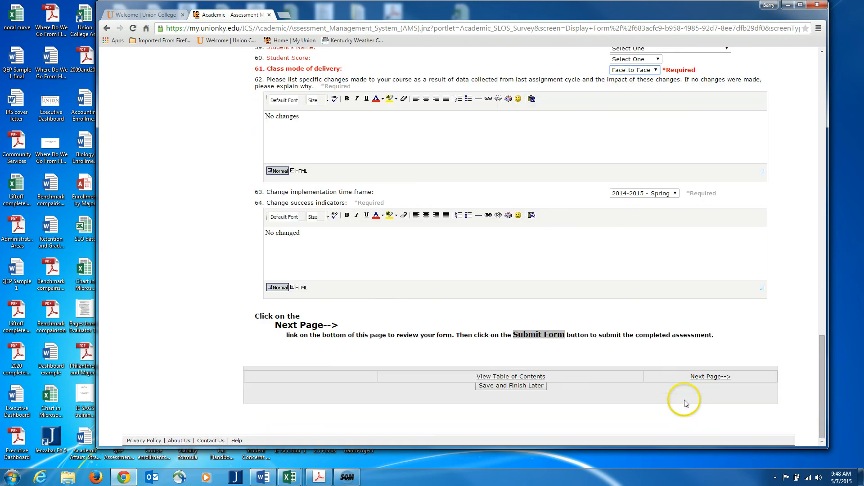
pyautogui.click(713, 376)
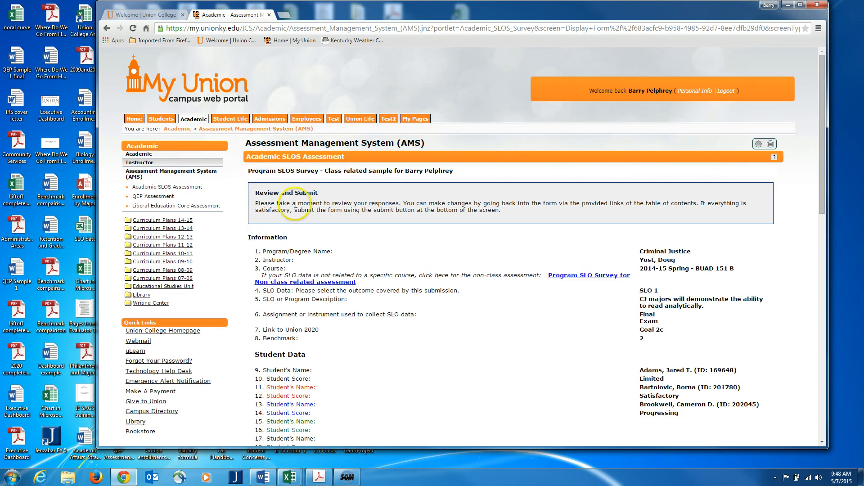
# Step: Submit the corrected Criminal Justice assessment form and check the submission confirmation
pyautogui.scroll(-9, 446, 266)
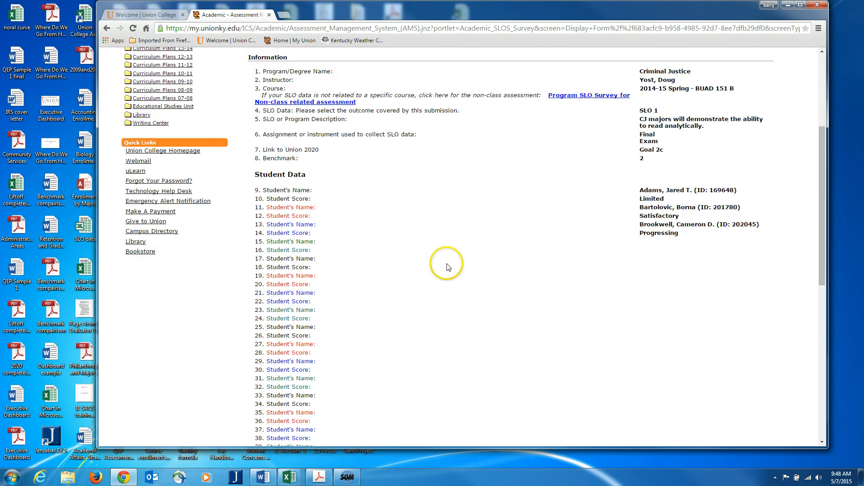
pyautogui.scroll(-4, 449, 267)
pyautogui.click(521, 376)
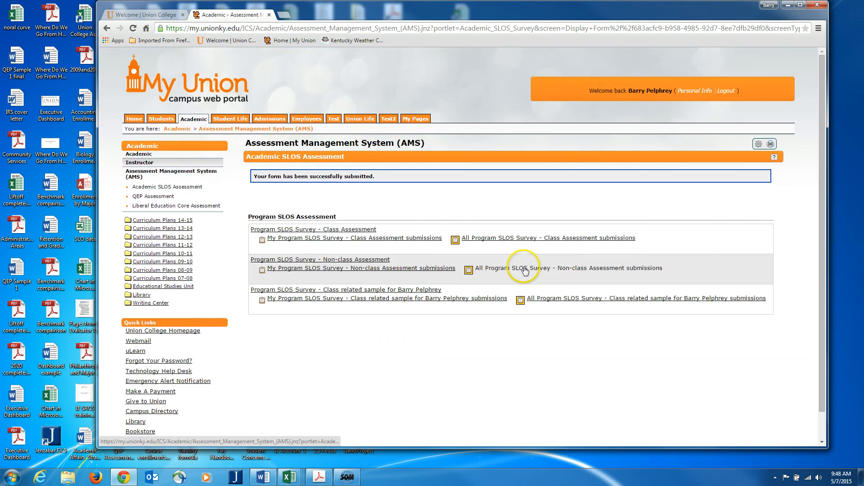
pyautogui.moveTo(250, 176); pyautogui.dragTo(380, 184)
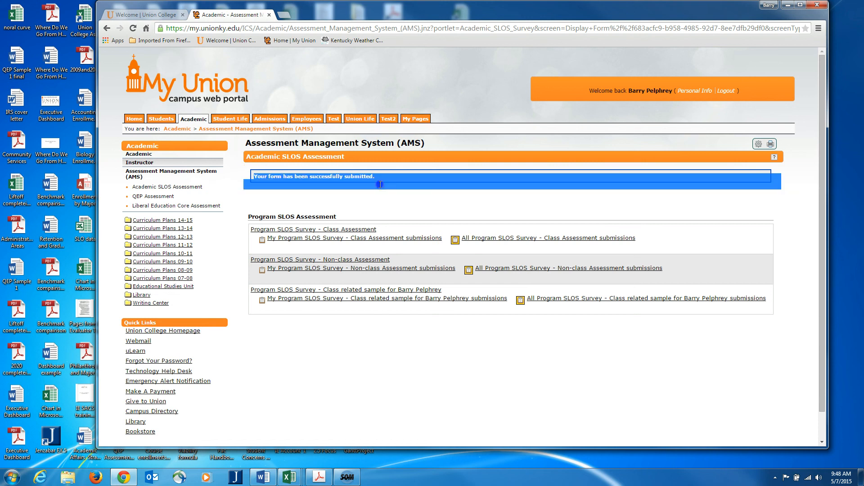
pyautogui.click(382, 201)
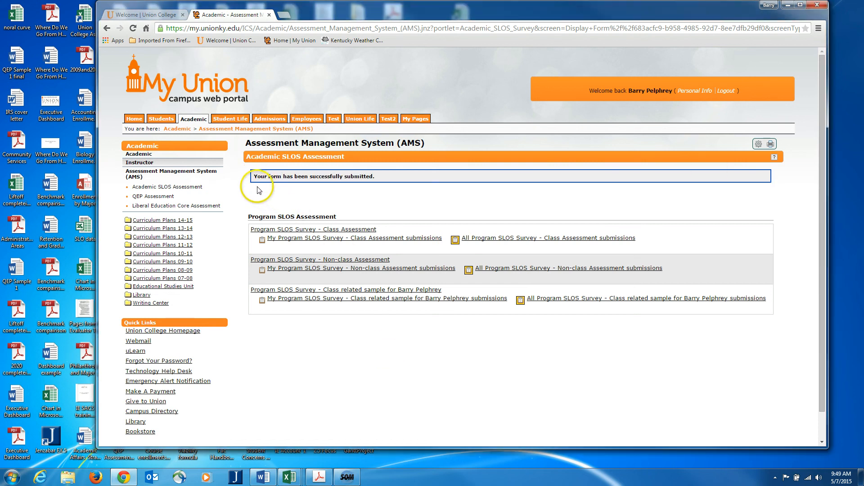
pyautogui.moveTo(256, 176); pyautogui.dragTo(386, 177)
pyautogui.click(386, 187)
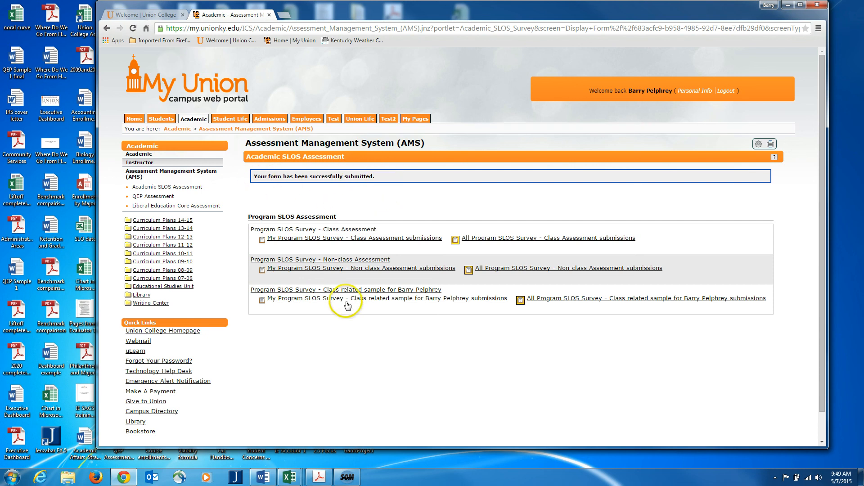
# Step: Open your own submissions for the class-related sample survey and review the responses of the 5/7/2015 9:48:43 AM entry
pyautogui.click(375, 302)
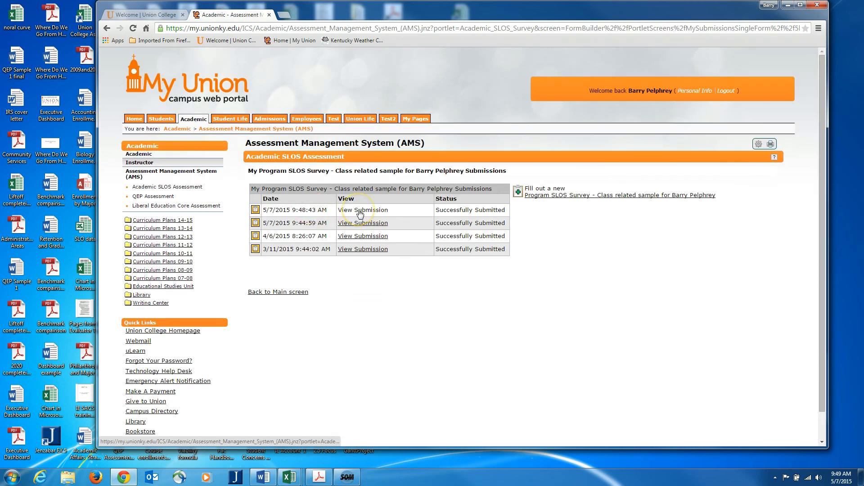
pyautogui.click(360, 211)
pyautogui.scroll(-3, 421, 243)
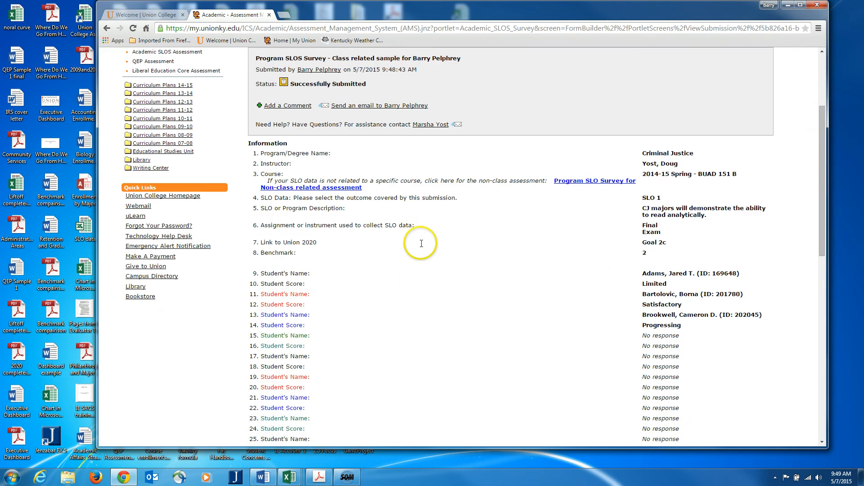
pyautogui.scroll(-11, 422, 243)
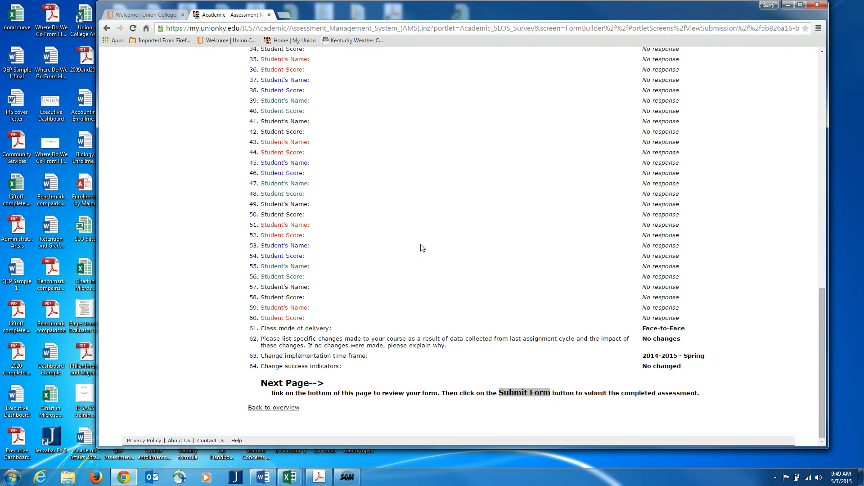
pyautogui.scroll(15, 421, 248)
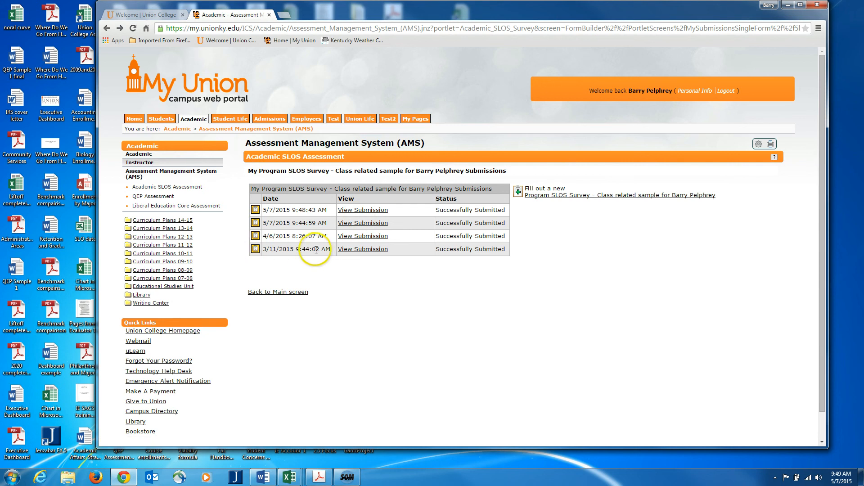
# Step: Reopen the newest submission, look through its recorded responses, and return to the submissions list to check the submission dates
pyautogui.click(363, 211)
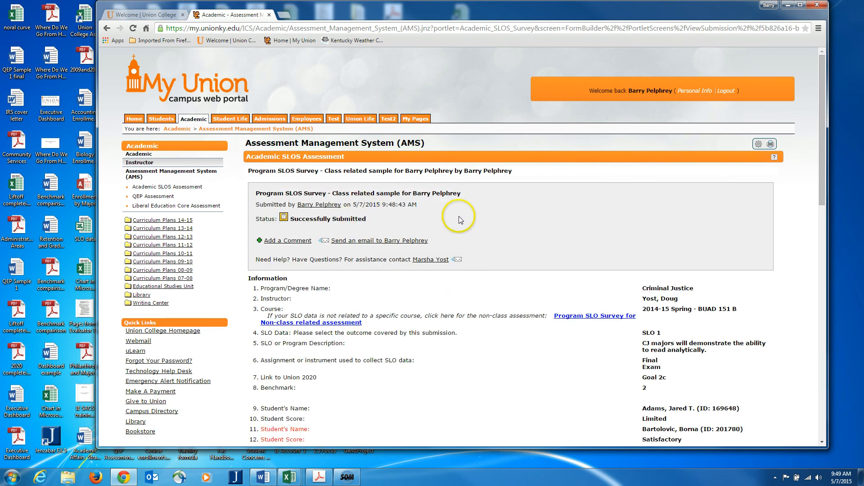
pyautogui.scroll(-5, 459, 218)
pyautogui.scroll(-8, 459, 220)
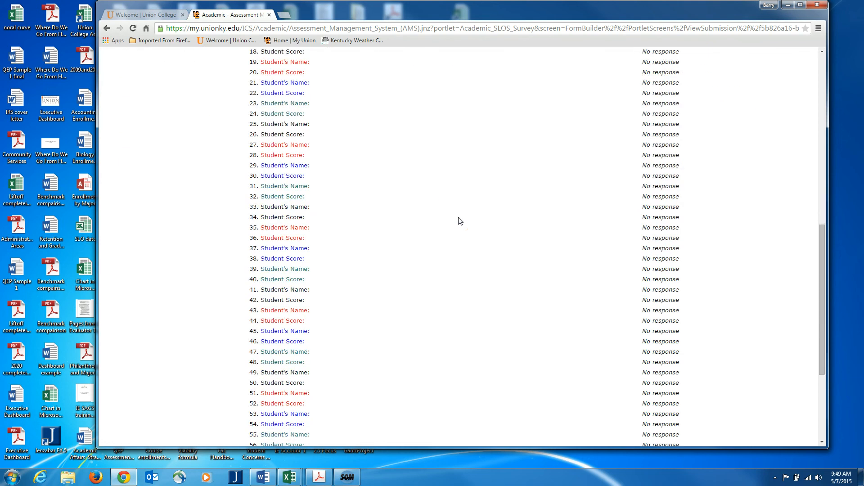
pyautogui.scroll(10, 459, 221)
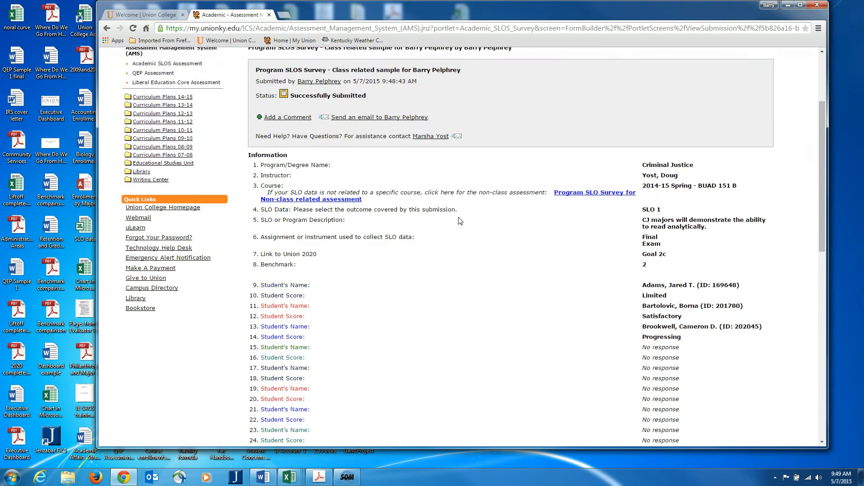
pyautogui.scroll(3, 459, 220)
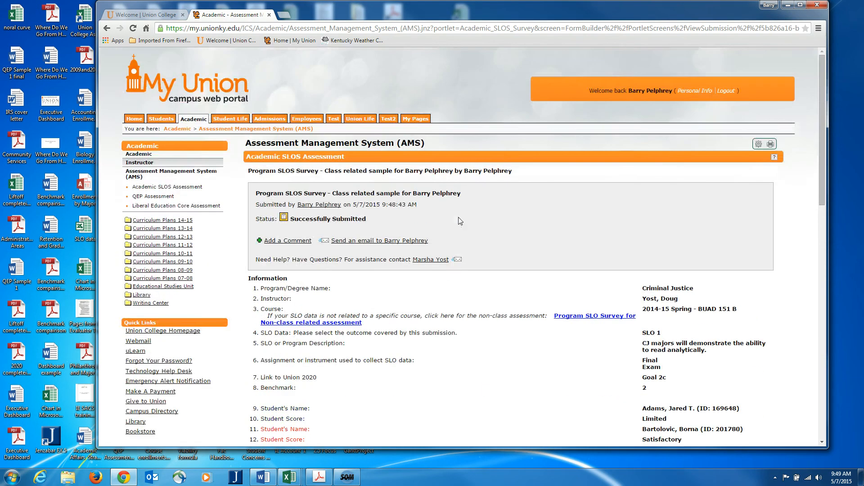
pyautogui.click(108, 29)
pyautogui.moveTo(283, 209); pyautogui.dragTo(312, 248)
pyautogui.click(374, 271)
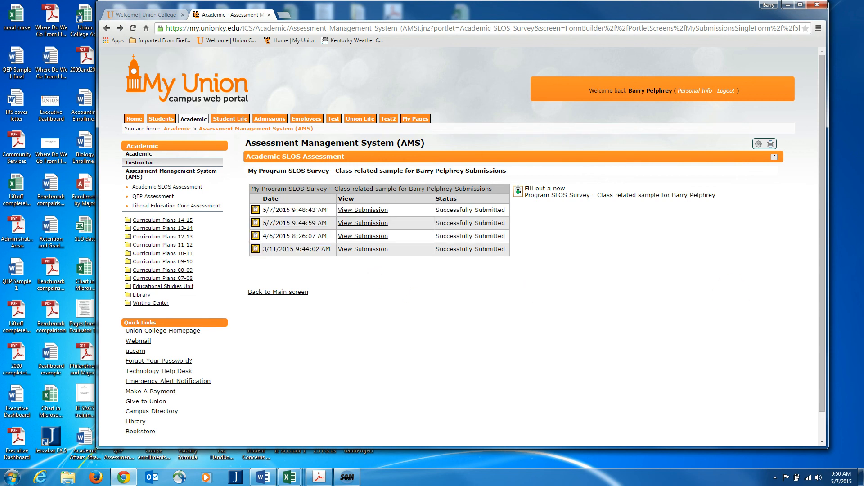